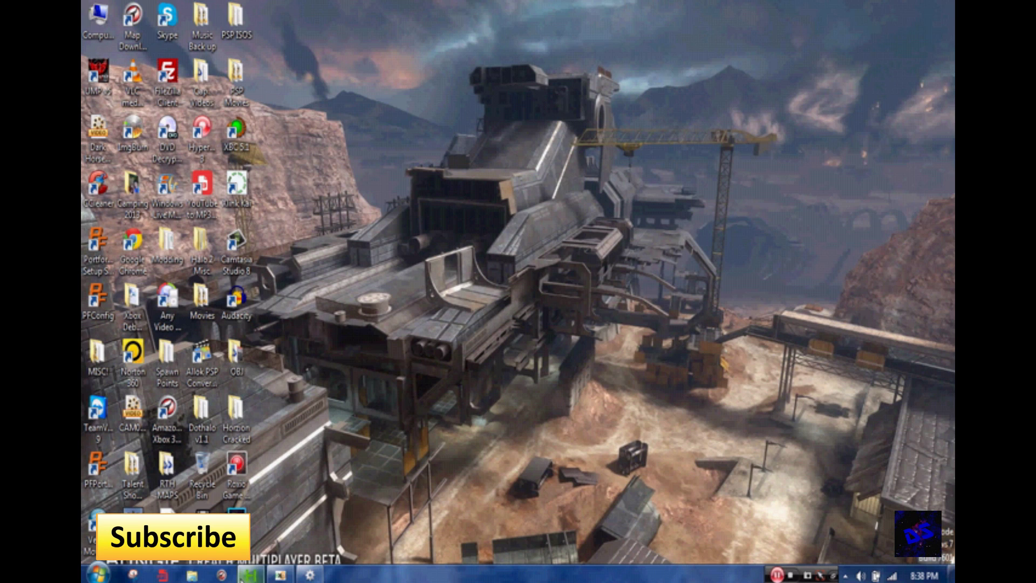
- Switch to Horizon, load the gamer profile from the flash drive into the Package Manager and show its contents
{"action": "mouse_move", "coordinate": [281, 575]}
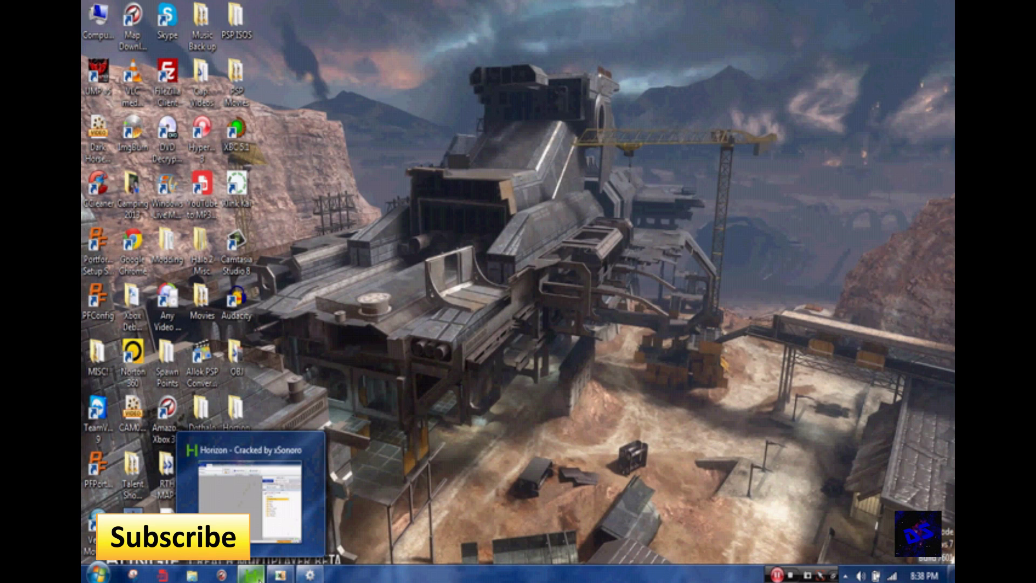
{"action": "left_click", "coordinate": [253, 576]}
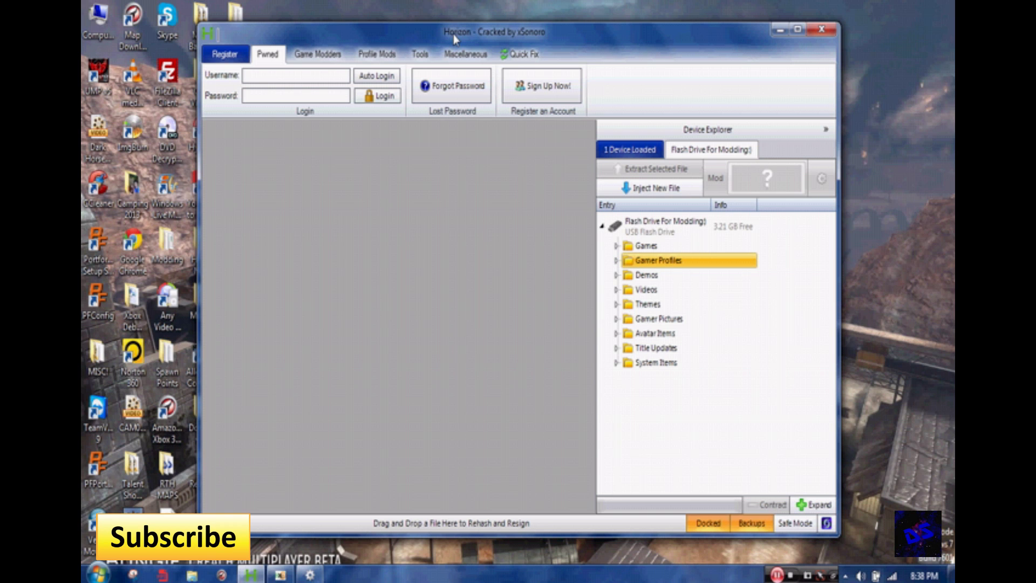
{"action": "double_click", "coordinate": [661, 263]}
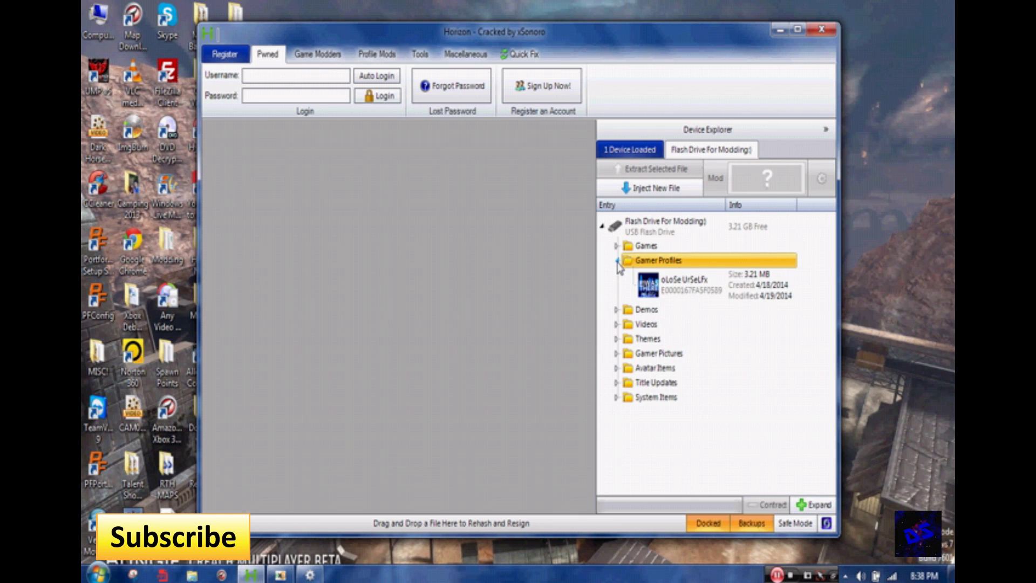
{"action": "left_click_drag", "start_coordinate": [704, 291], "coordinate": [476, 273]}
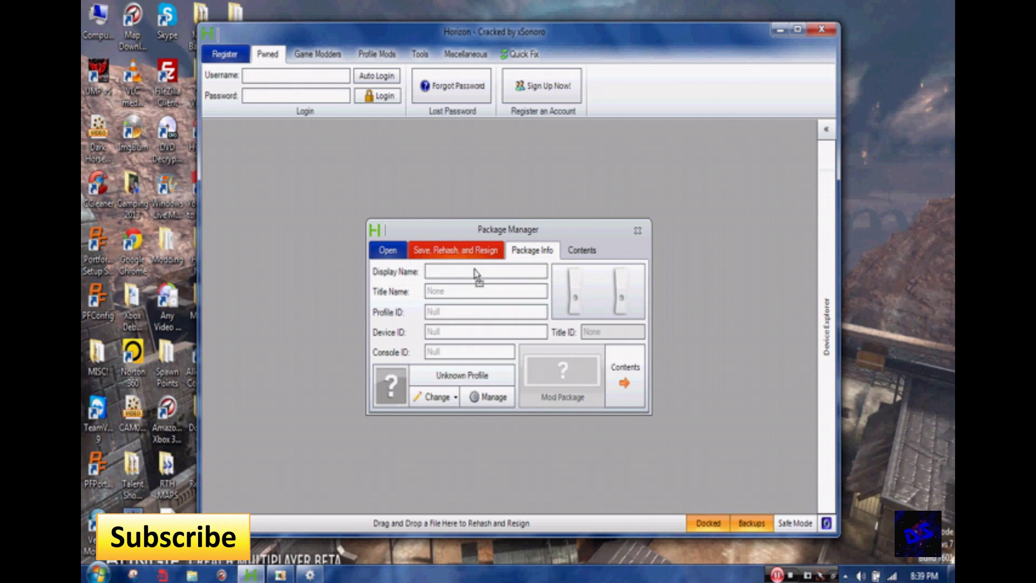
{"action": "left_click", "coordinate": [581, 251]}
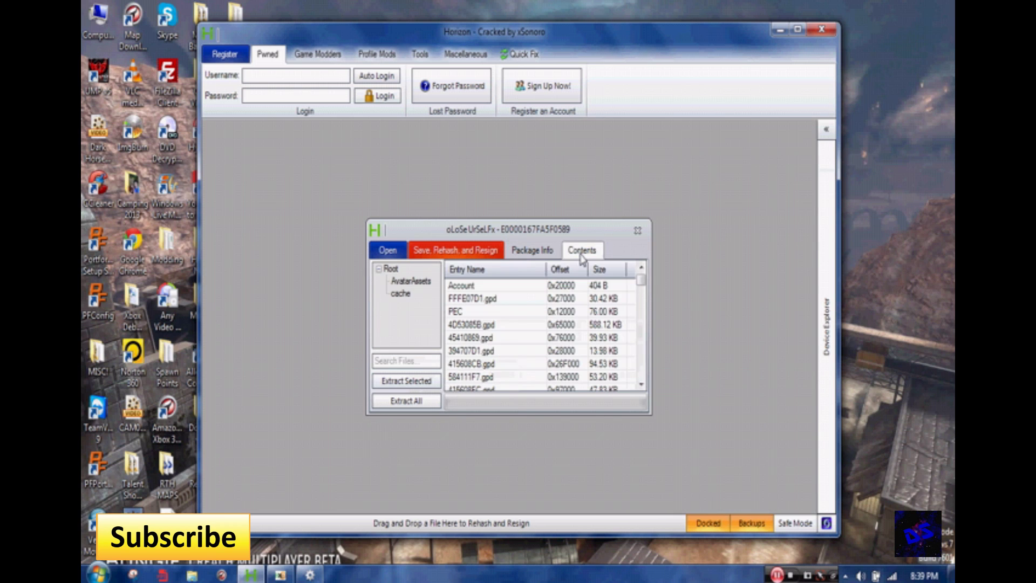
- Extract 4D53085B.gpd from the profile package to the Desktop
{"action": "left_click", "coordinate": [471, 326]}
{"action": "right_click", "coordinate": [471, 326]}
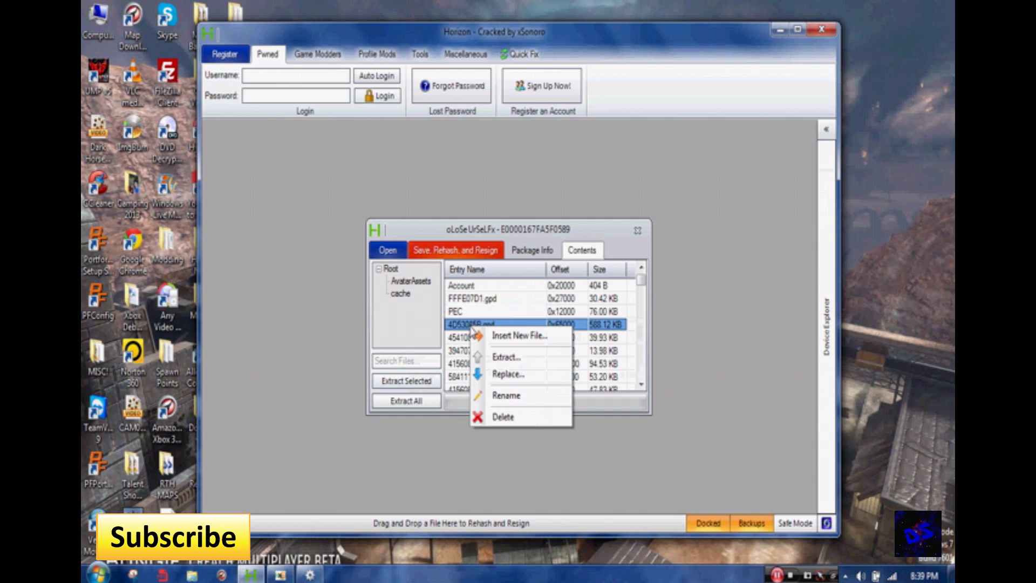
{"action": "left_click", "coordinate": [498, 359]}
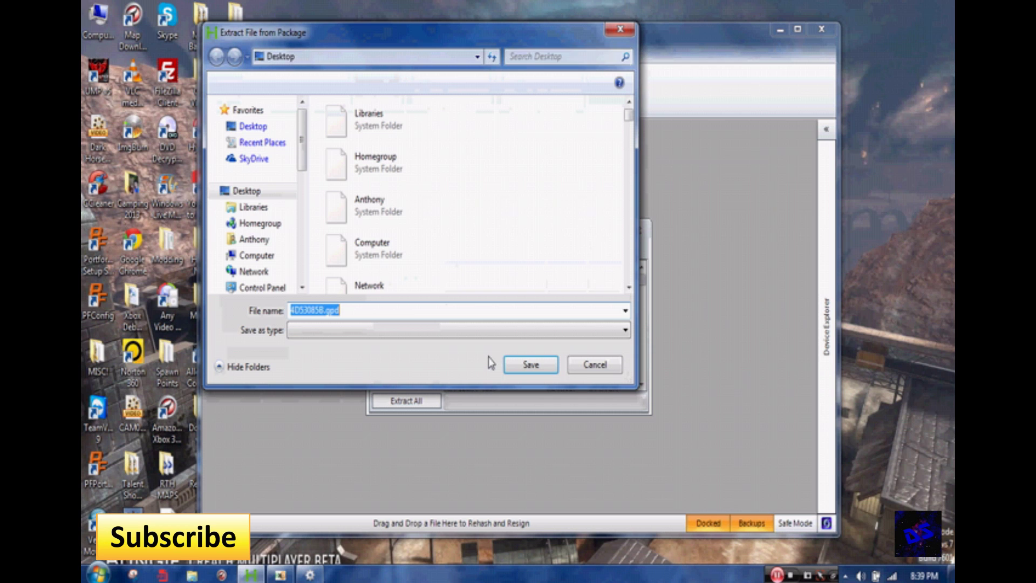
{"action": "left_click", "coordinate": [523, 367]}
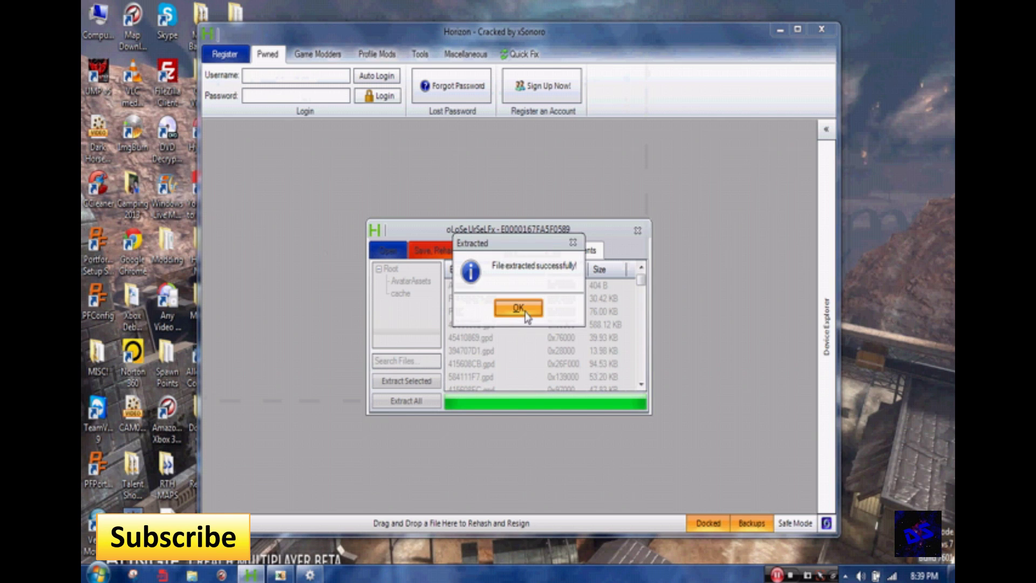
{"action": "left_click", "coordinate": [523, 308]}
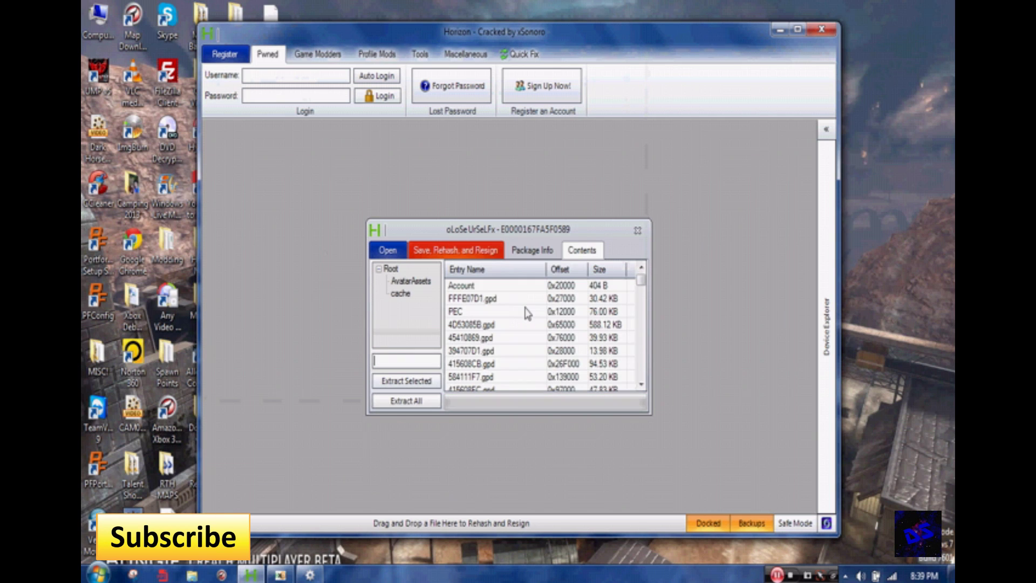
- Move the extracted 4D53085B.gpd to a free spot on the desktop and open it in HxD
{"action": "left_click", "coordinate": [780, 32]}
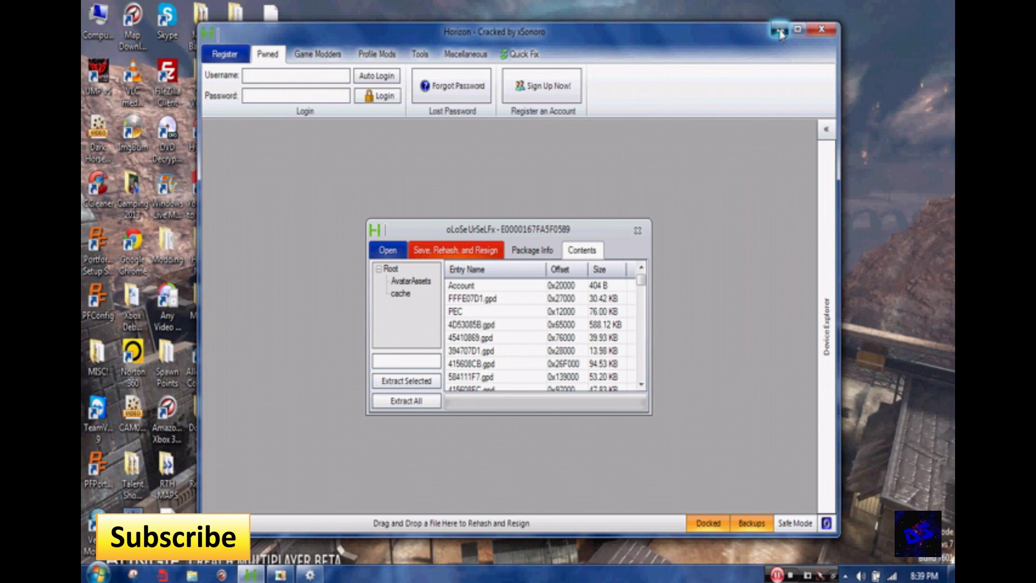
{"action": "left_click_drag", "start_coordinate": [270, 19], "coordinate": [409, 22]}
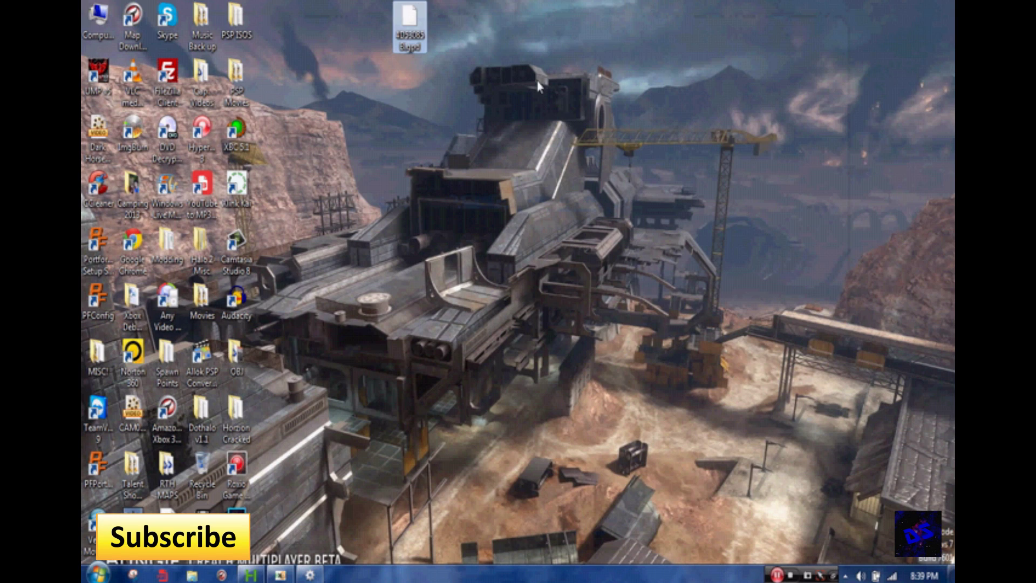
{"action": "left_click", "coordinate": [353, 91]}
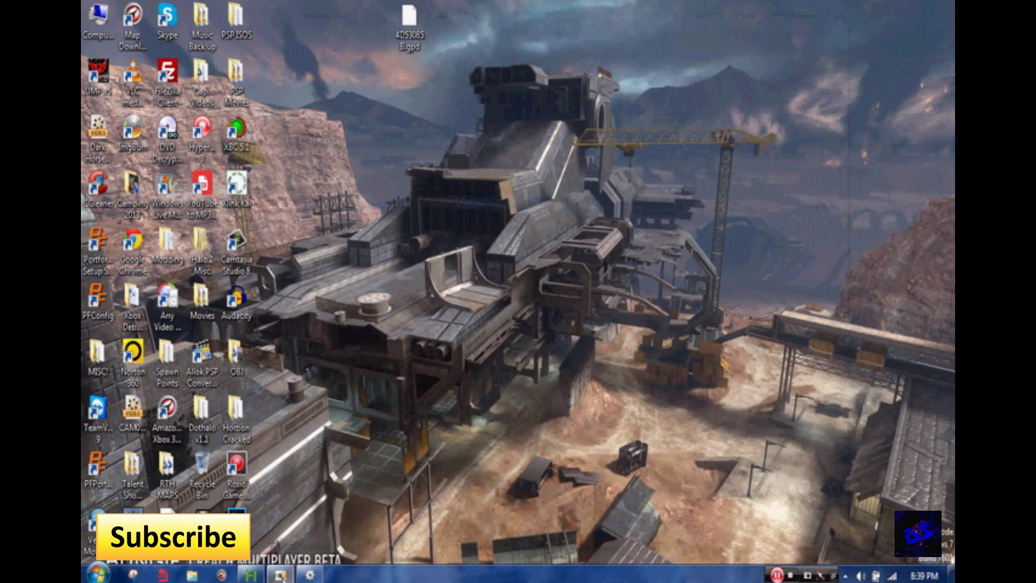
{"action": "left_click", "coordinate": [280, 575]}
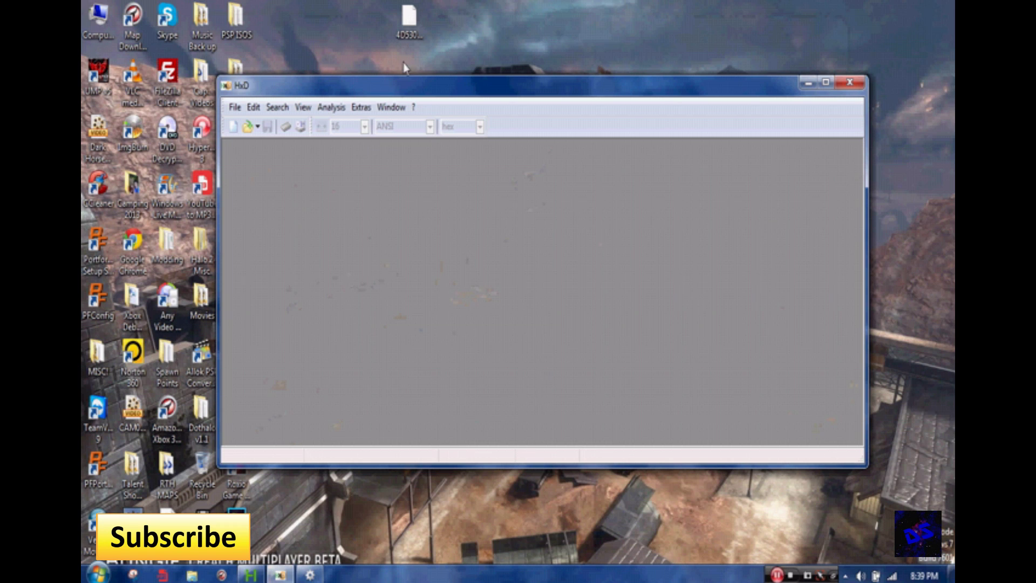
{"action": "left_click_drag", "start_coordinate": [411, 19], "coordinate": [410, 174]}
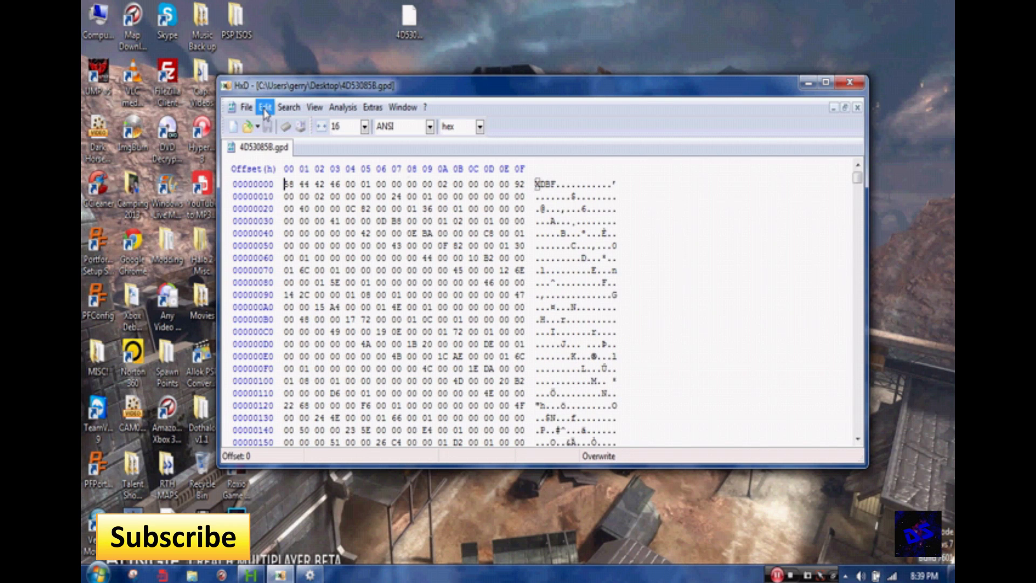
- Search the file forward for the Unicode text string "yolo"
{"action": "left_click", "coordinate": [264, 108]}
{"action": "mouse_move", "coordinate": [288, 107]}
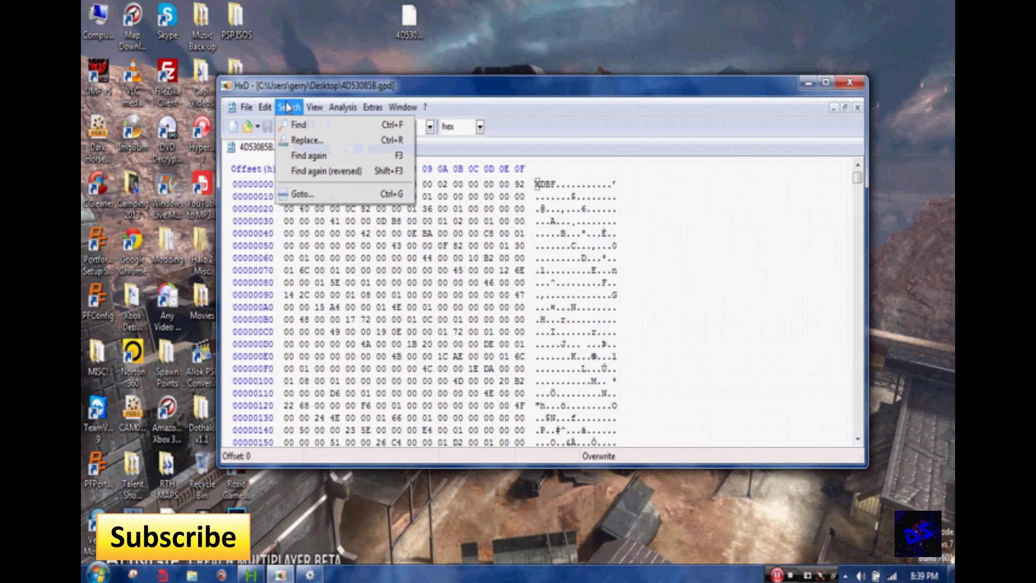
{"action": "left_click", "coordinate": [297, 125]}
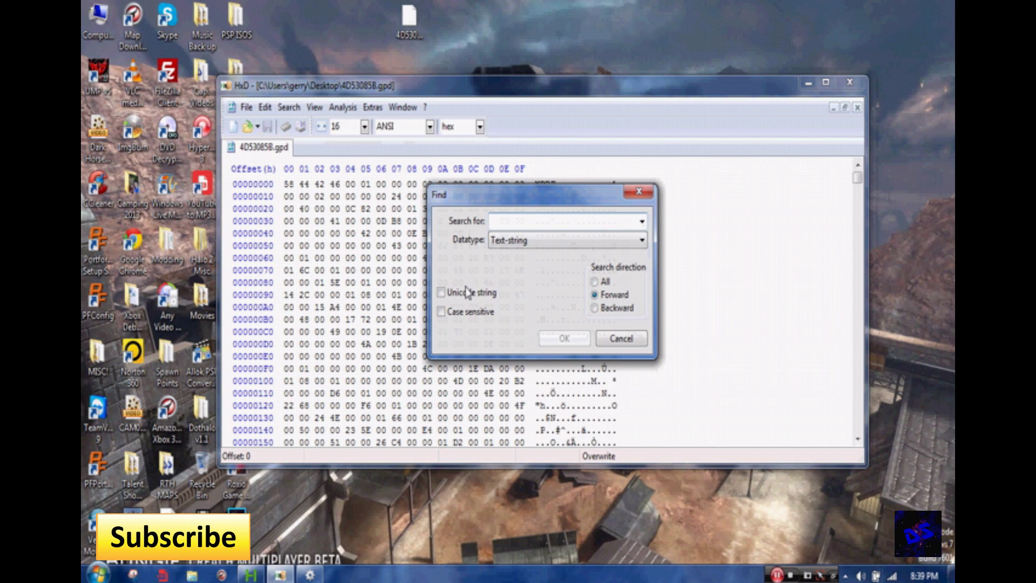
{"action": "left_click", "coordinate": [442, 293]}
{"action": "type", "text": "yolo"}
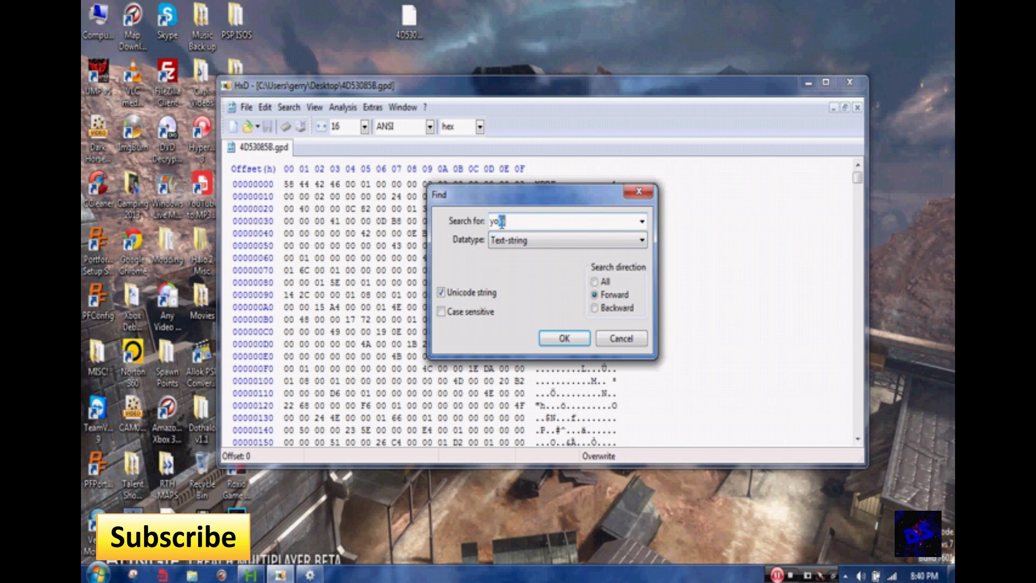
{"action": "left_click", "coordinate": [564, 339]}
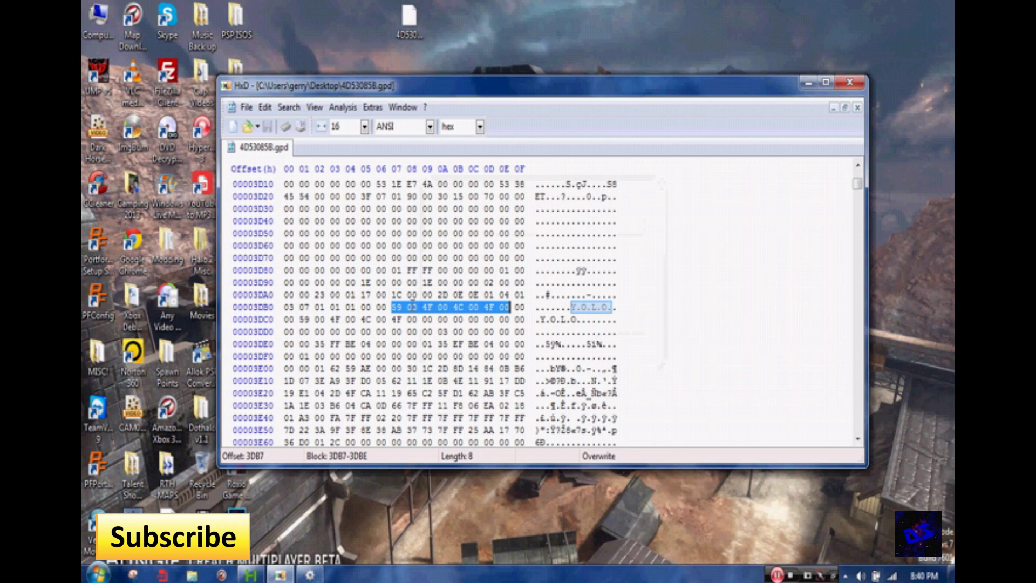
- Examine which hex bytes in row 3DB0 correspond to the letters of the first YOLO string
{"action": "left_click", "coordinate": [396, 305]}
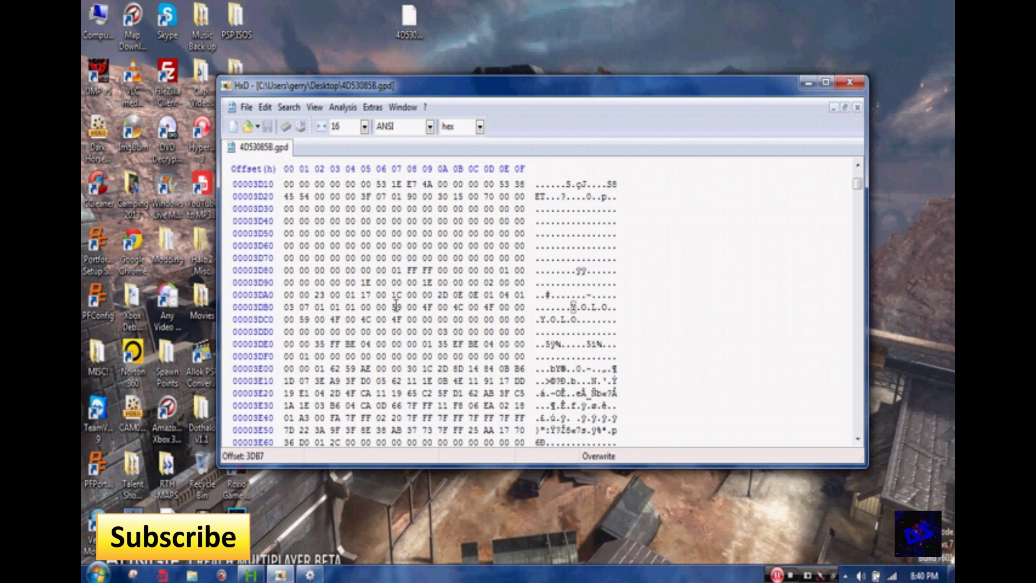
{"action": "double_click", "coordinate": [397, 306]}
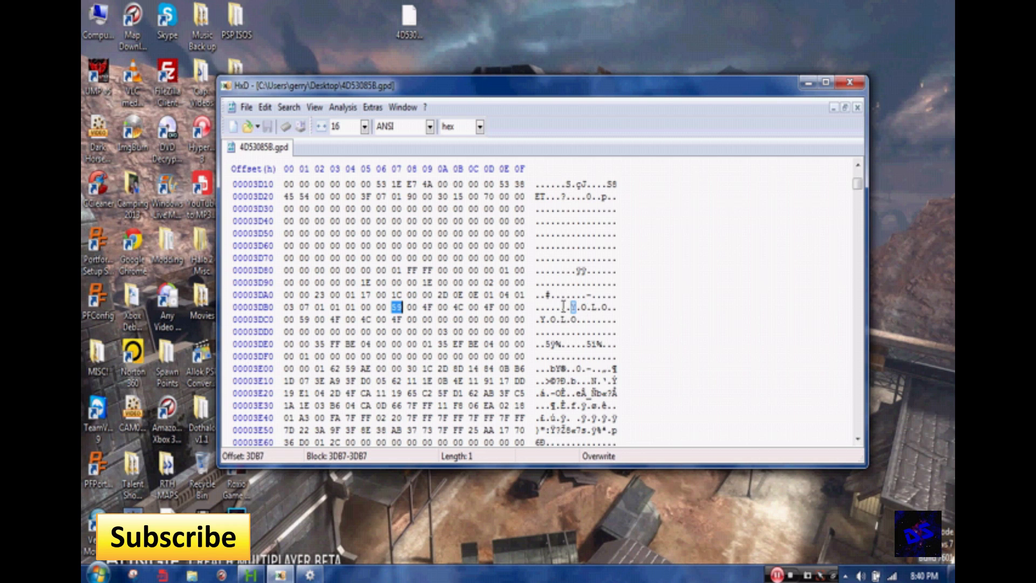
{"action": "left_click", "coordinate": [427, 307]}
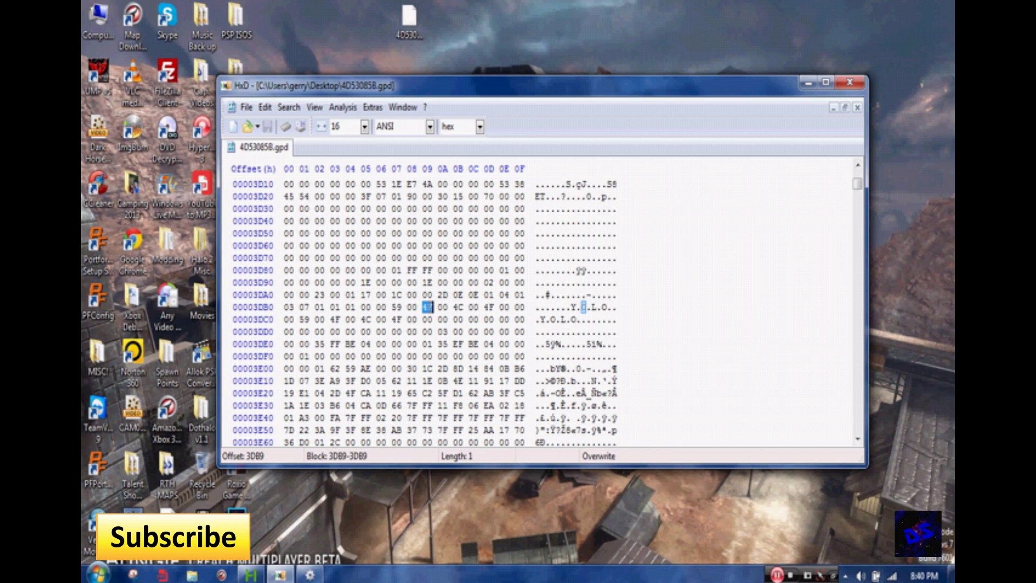
{"action": "left_click", "coordinate": [459, 309]}
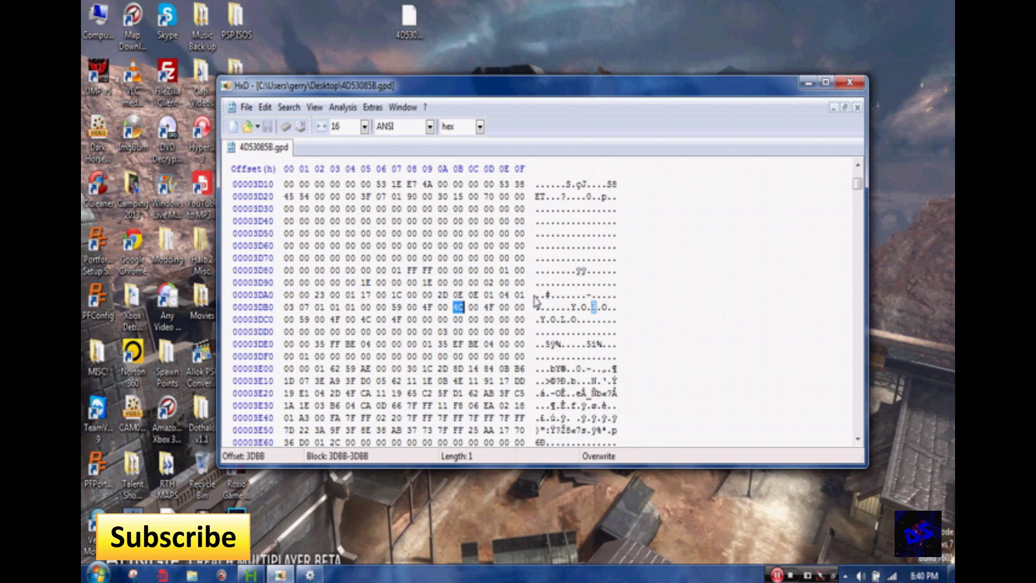
{"action": "left_click", "coordinate": [573, 308]}
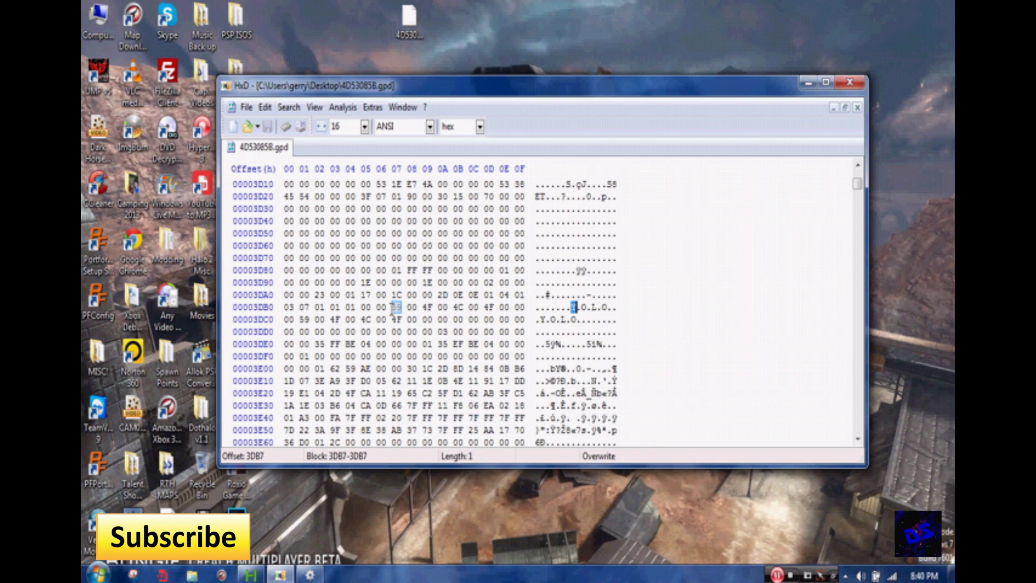
- Change the byte of the letter Y in the first YOLO string, at offset 3DB7, to A6
{"action": "left_click", "coordinate": [398, 308]}
{"action": "type", "text": "A"}
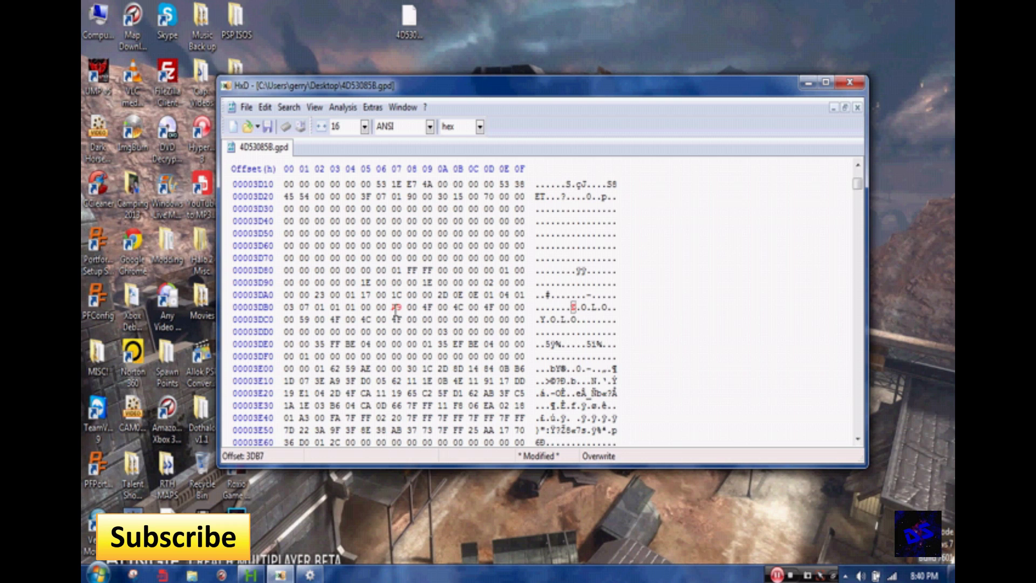
{"action": "type", "text": "6"}
{"action": "key", "text": "shift+Left"}
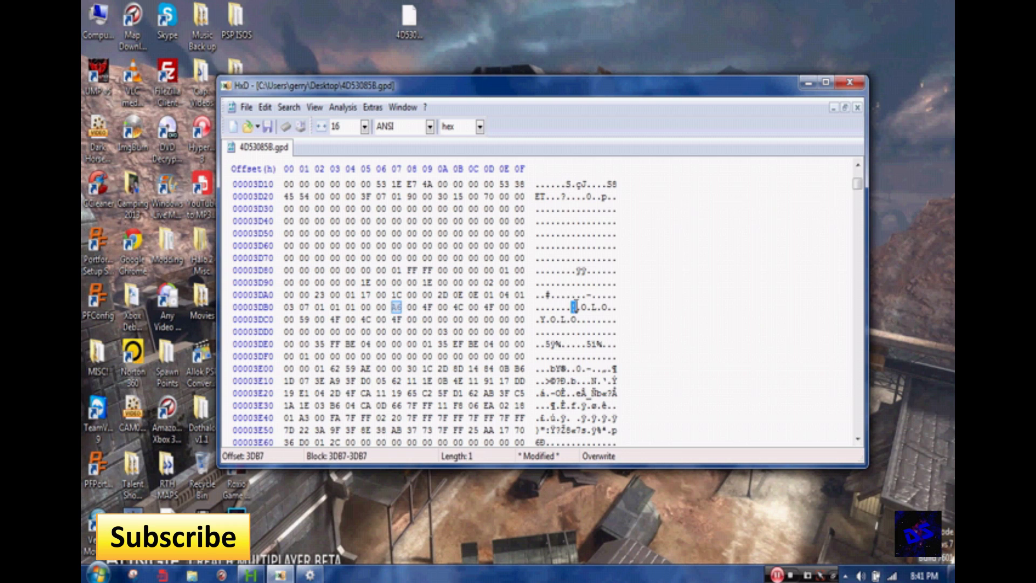
{"action": "left_click", "coordinate": [569, 307]}
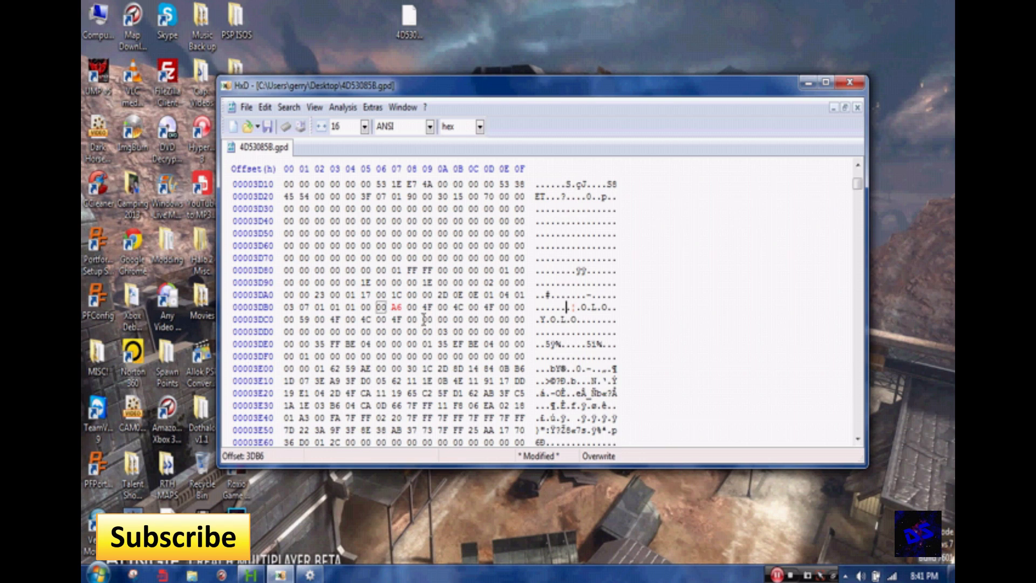
- Set the bytes of the remaining three letters of the first YOLO string in row 3DB0 to 00
{"action": "left_click_drag", "start_coordinate": [424, 307], "coordinate": [432, 308]}
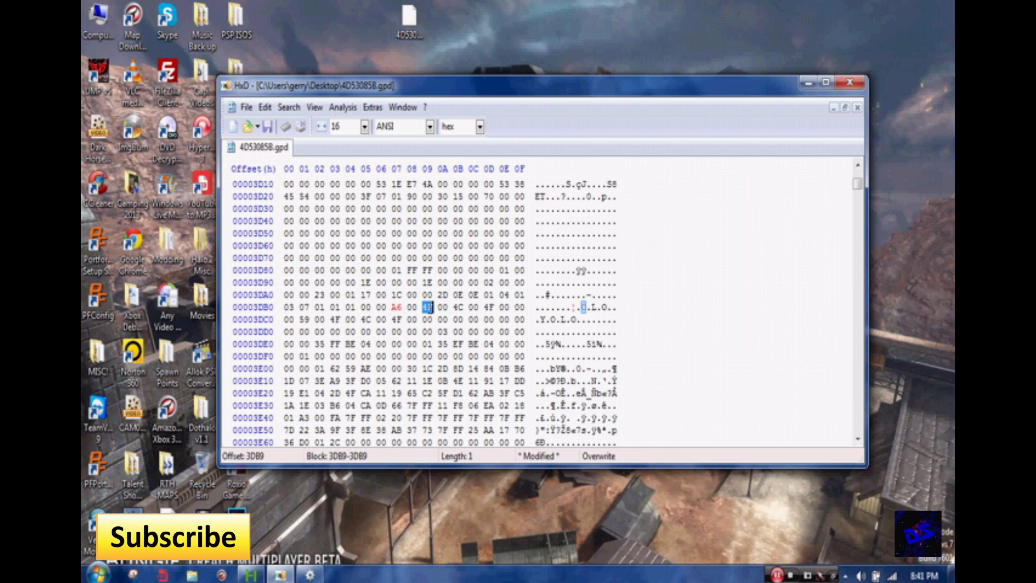
{"action": "type", "text": "00"}
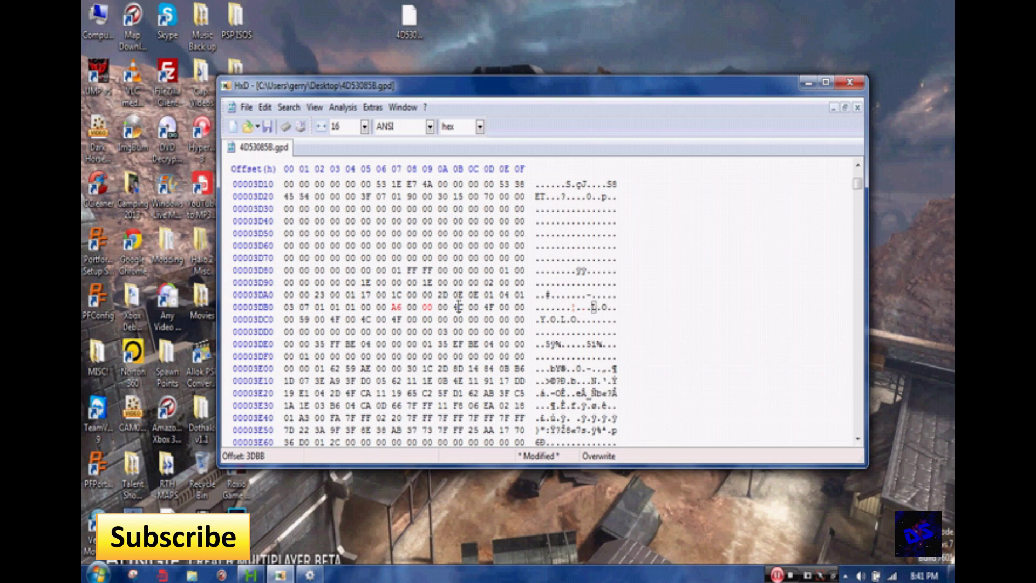
{"action": "left_click_drag", "start_coordinate": [455, 307], "coordinate": [493, 307]}
{"action": "type", "text": "00 "}
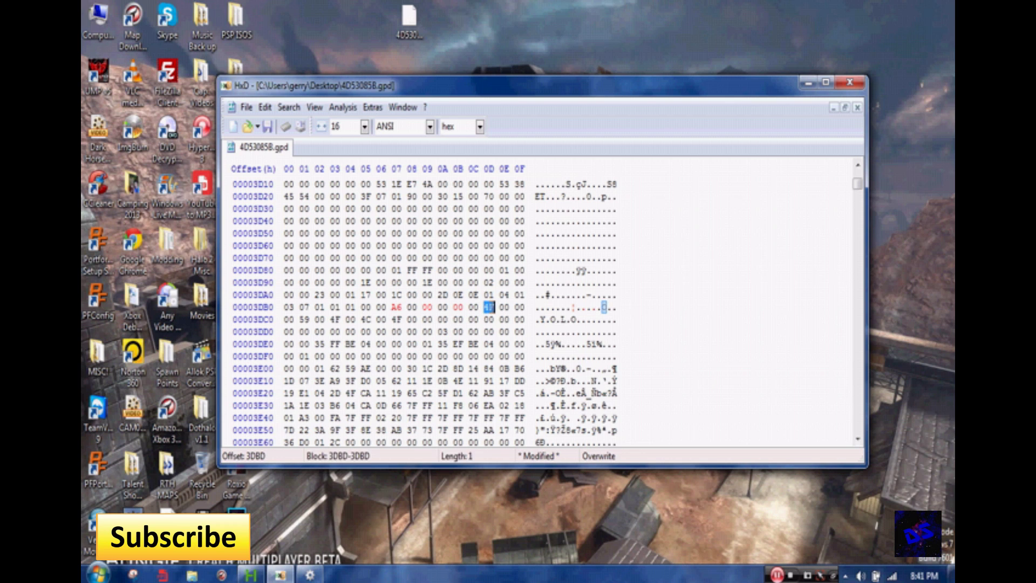
{"action": "type", "text": "00"}
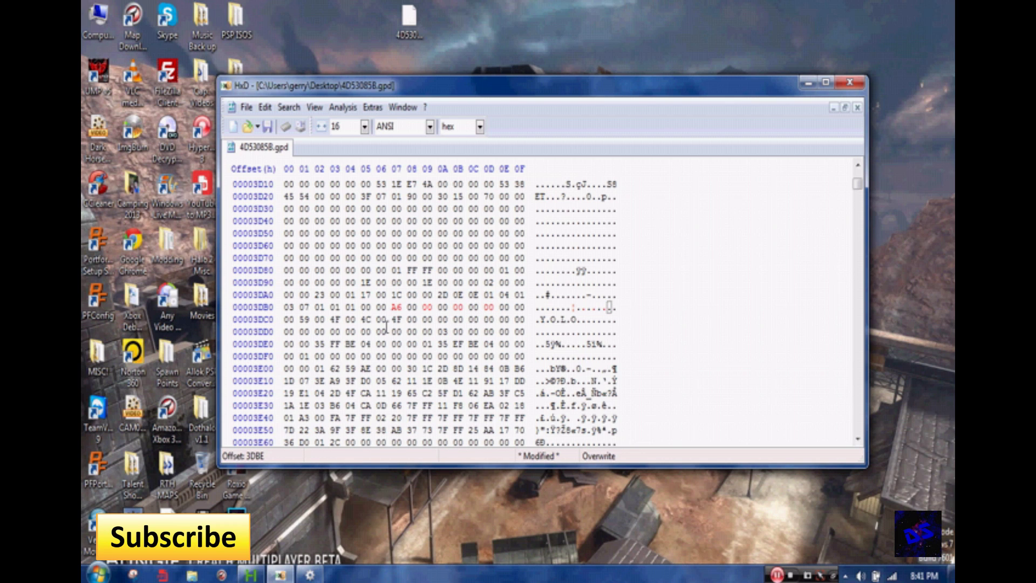
- Overwrite the second YOLO string in row 3DC0 with A6 for its first letter and 00 for the other three
{"action": "left_click_drag", "start_coordinate": [301, 320], "coordinate": [310, 319]}
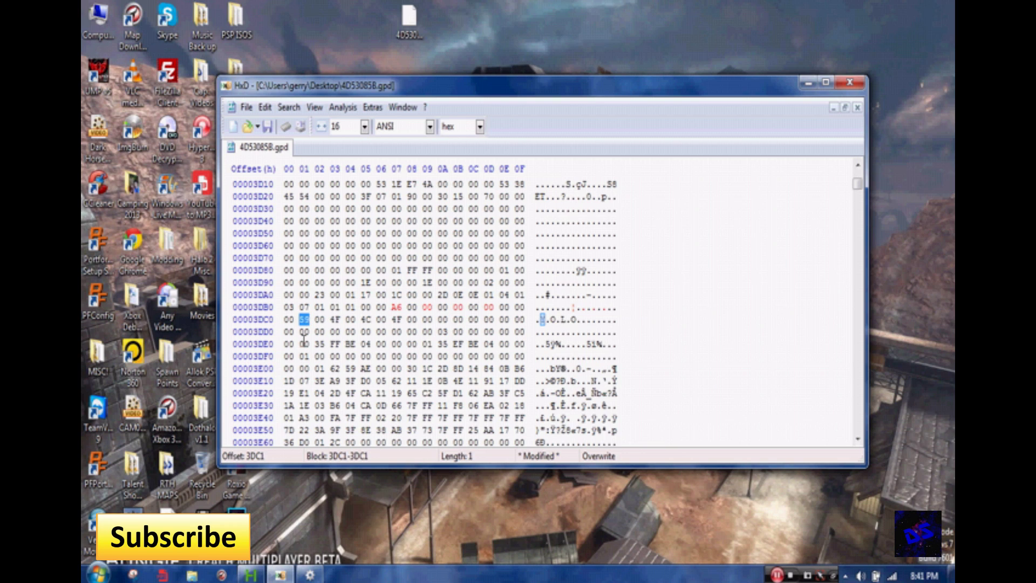
{"action": "type", "text": "A6"}
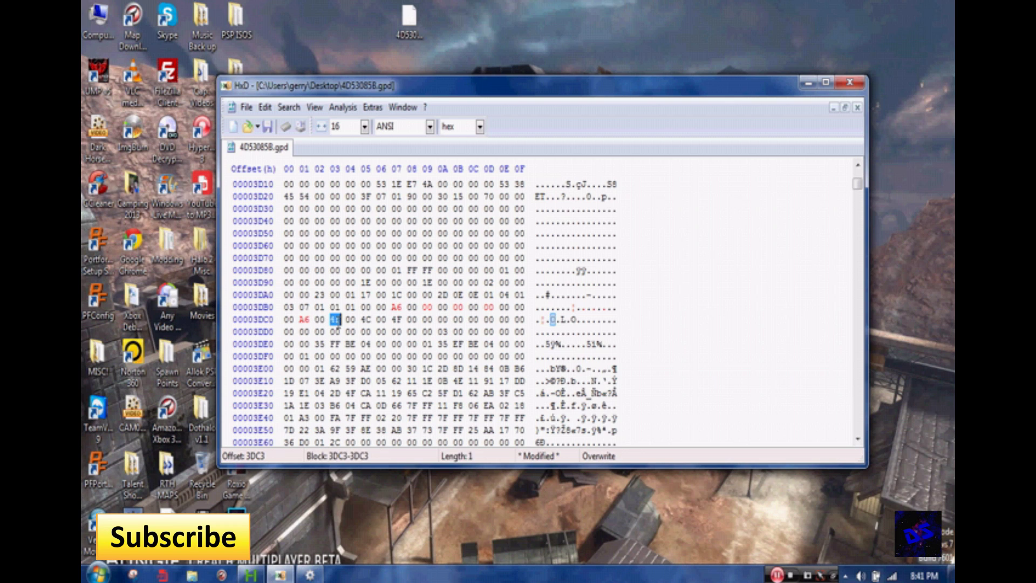
{"action": "type", "text": "00"}
{"action": "key", "text": "Right"}
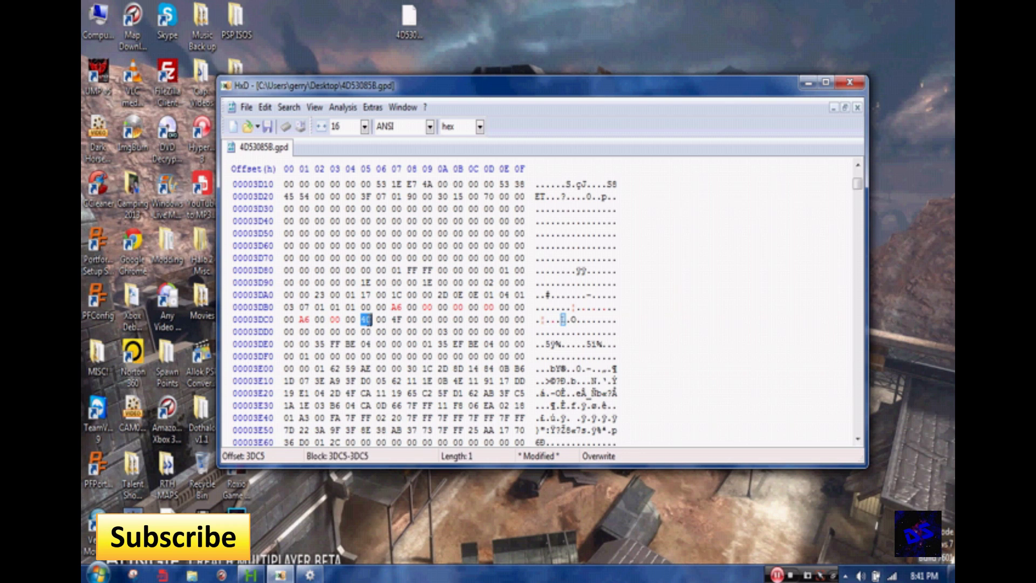
{"action": "type", "text": "00"}
{"action": "key", "text": "Right"}
{"action": "type", "text": "0"}
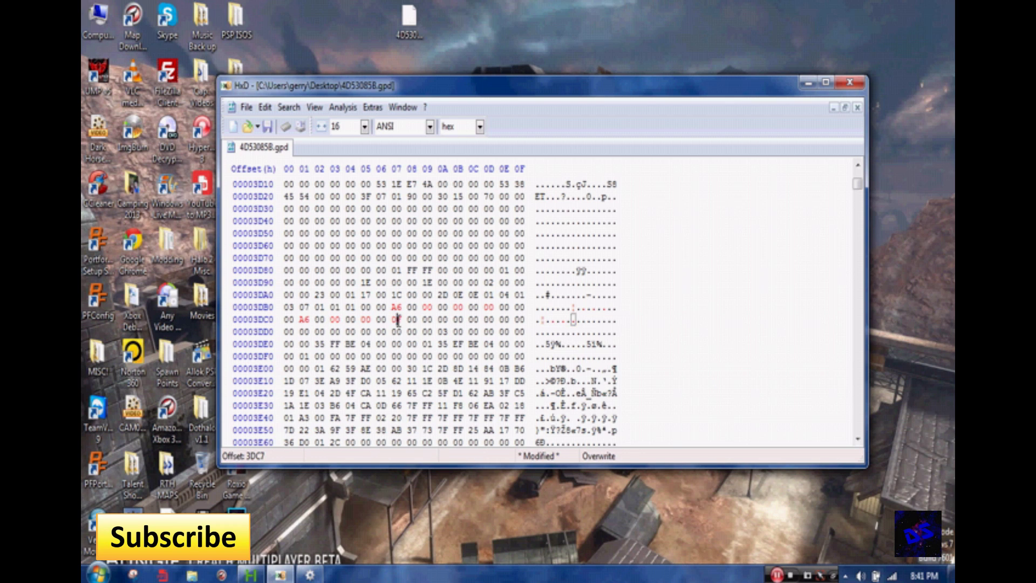
{"action": "type", "text": "0"}
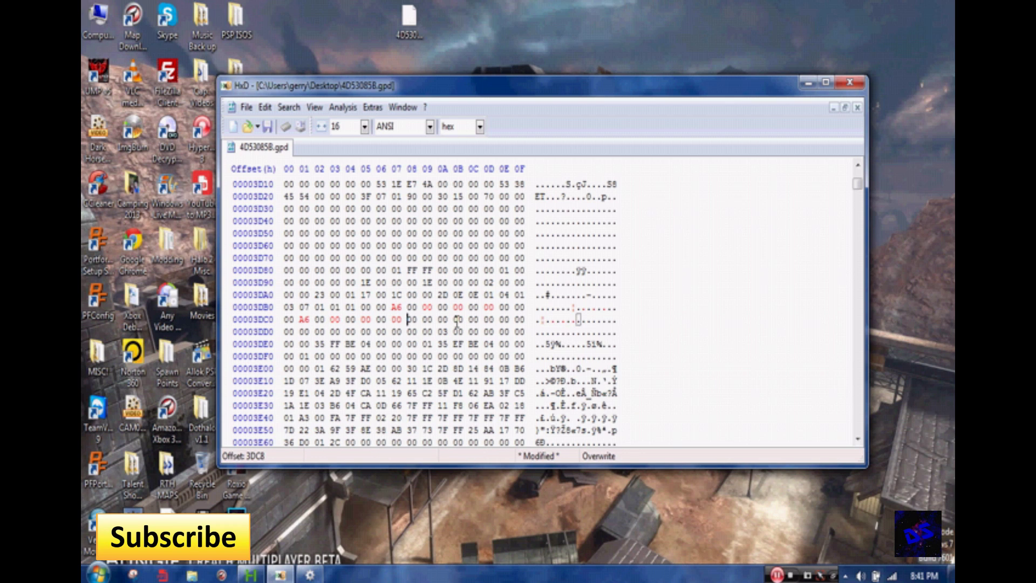
- Save the edited 4D53085B.gpd file and minimize HxD to reach the desktop
{"action": "left_click", "coordinate": [247, 111]}
{"action": "left_click", "coordinate": [263, 170]}
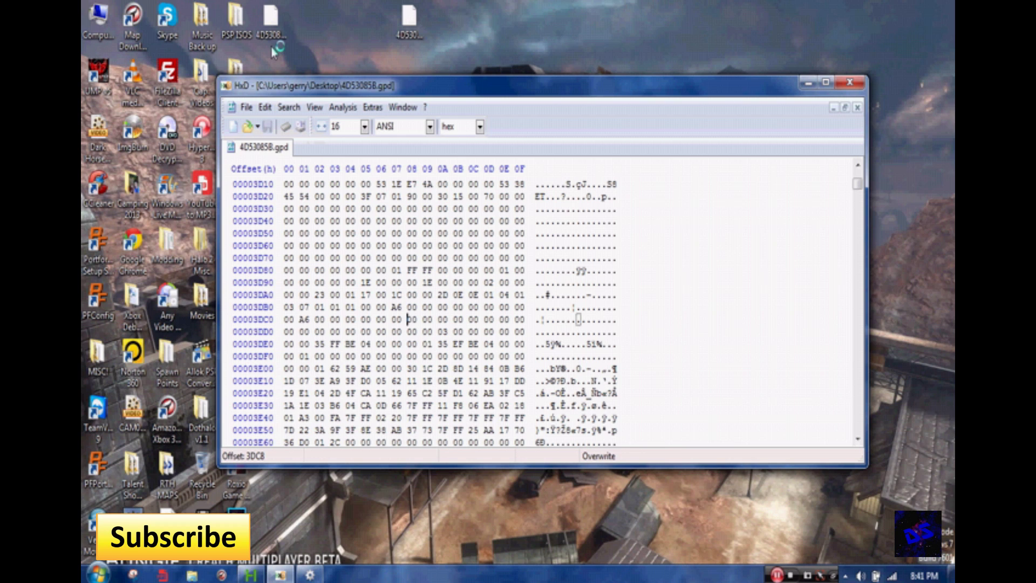
{"action": "left_click", "coordinate": [809, 82]}
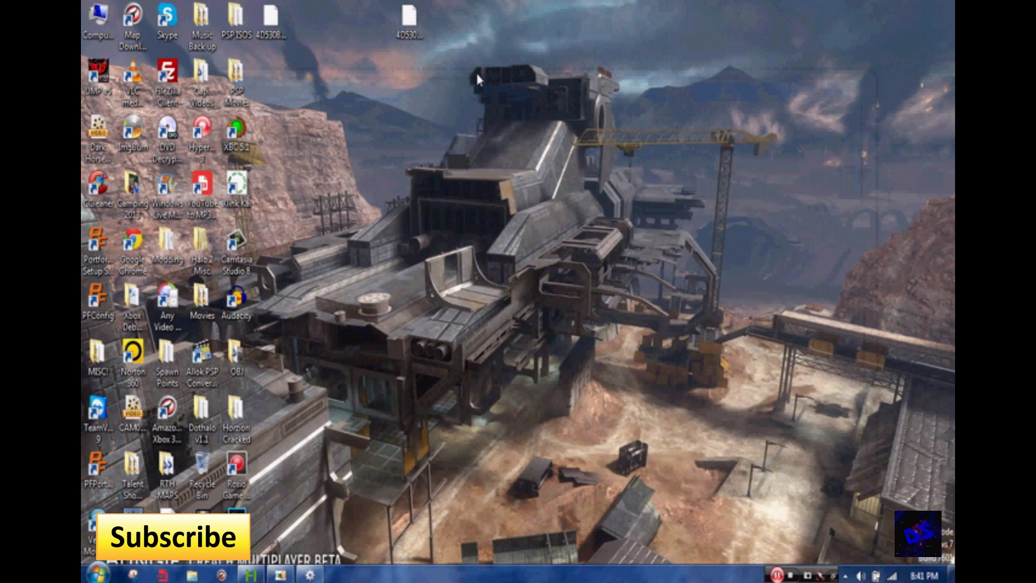
- Switch to halosigner, resign the desktop file 4D53085B.gpd with it, and minimize the window
{"action": "left_click", "coordinate": [310, 576]}
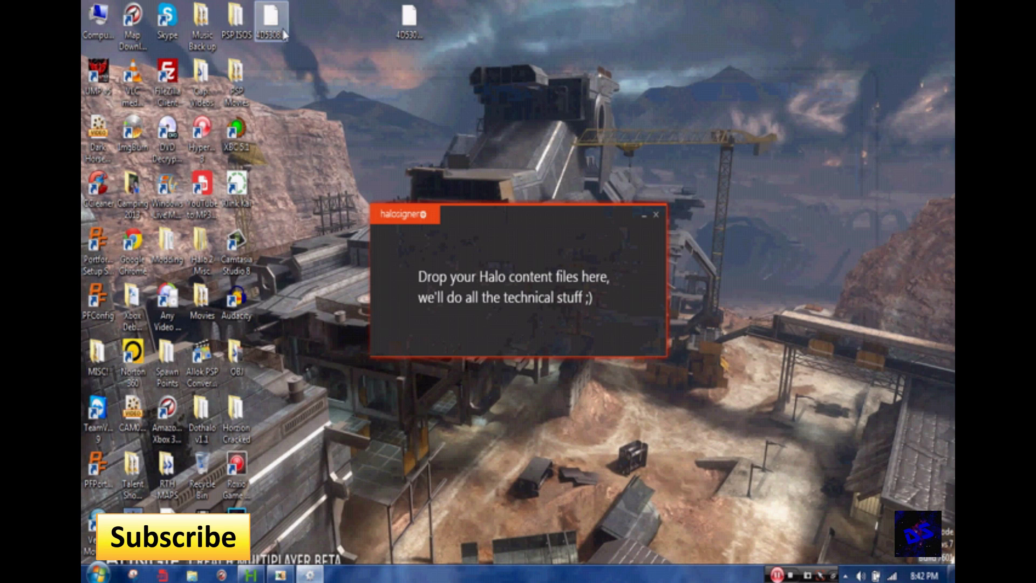
{"action": "left_click_drag", "start_coordinate": [410, 26], "coordinate": [468, 234]}
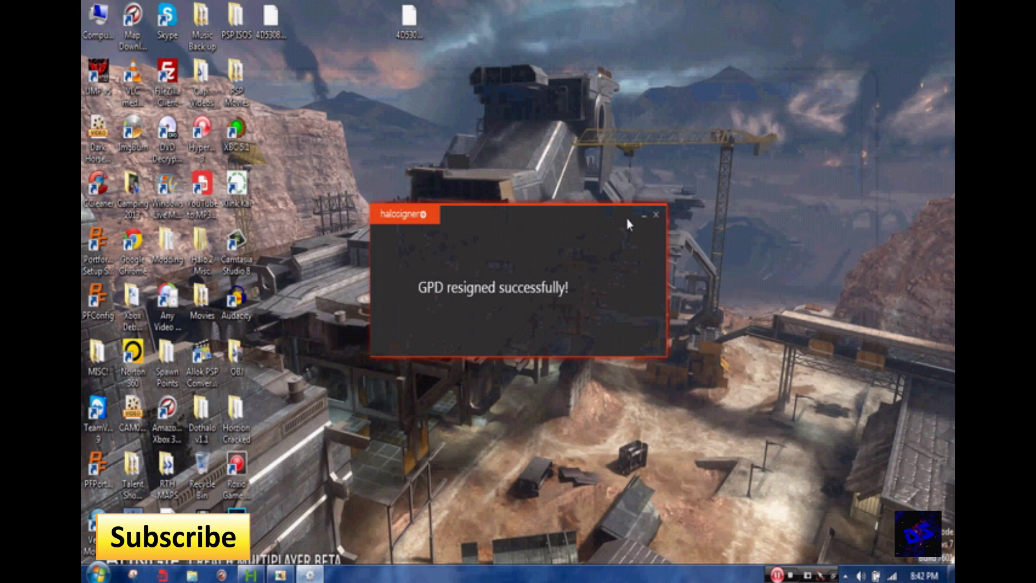
{"action": "left_click", "coordinate": [645, 215]}
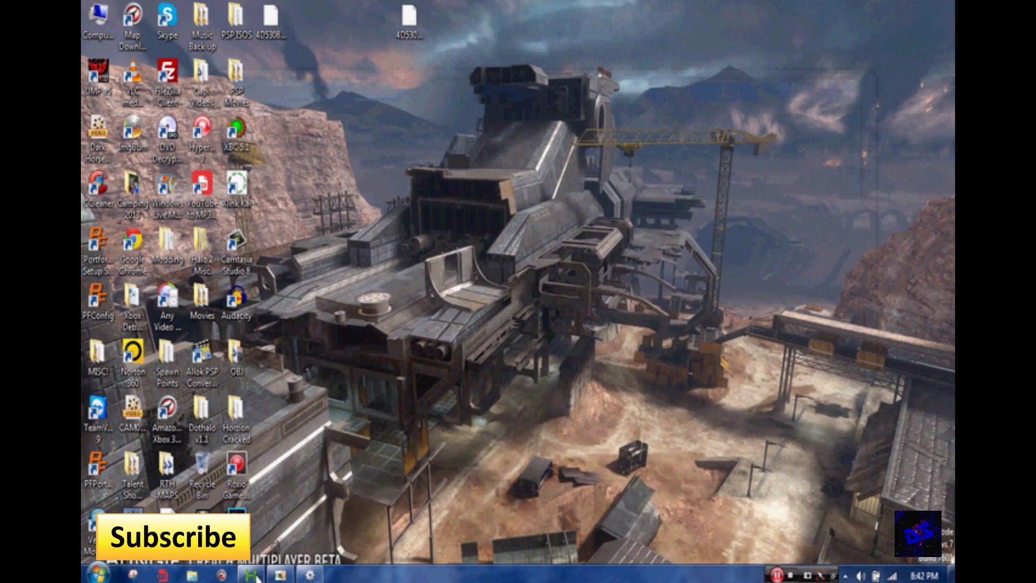
- Switch to Horizon and replace the 4D53085B.gpd entry in the profile package with the edited 4D53085B.gpd from the desktop
{"action": "left_click", "coordinate": [251, 575]}
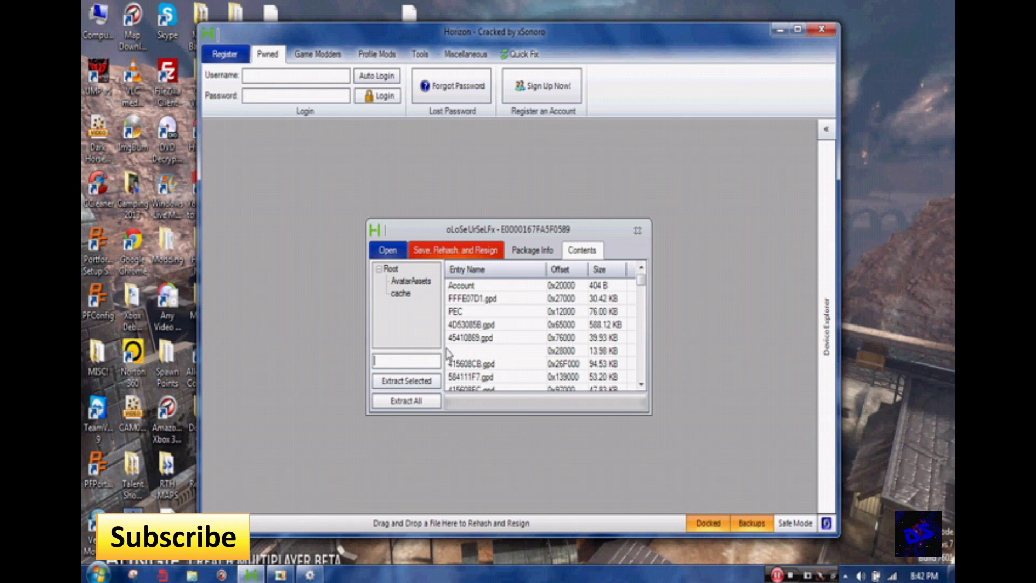
{"action": "right_click", "coordinate": [470, 325]}
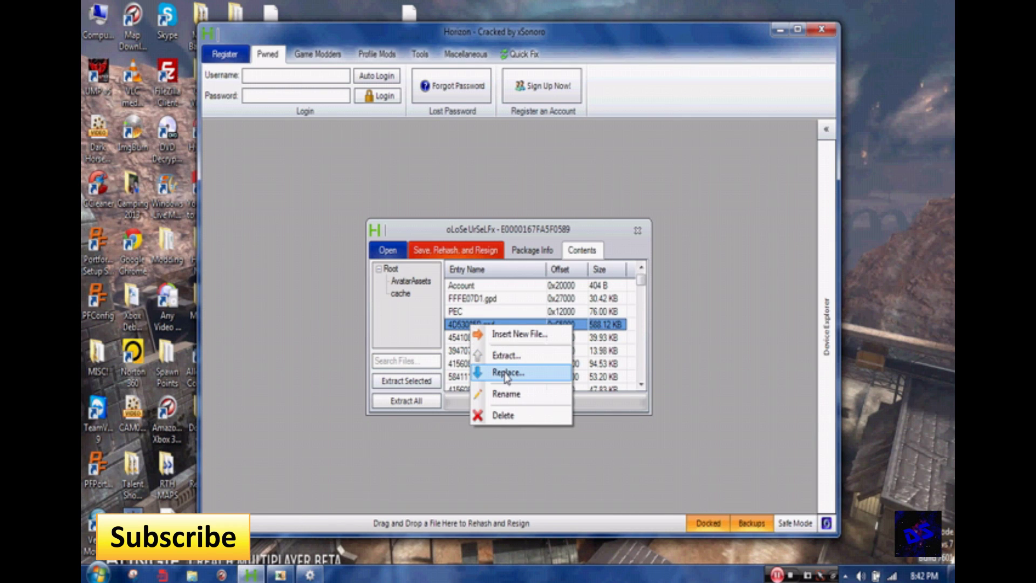
{"action": "left_click", "coordinate": [506, 372]}
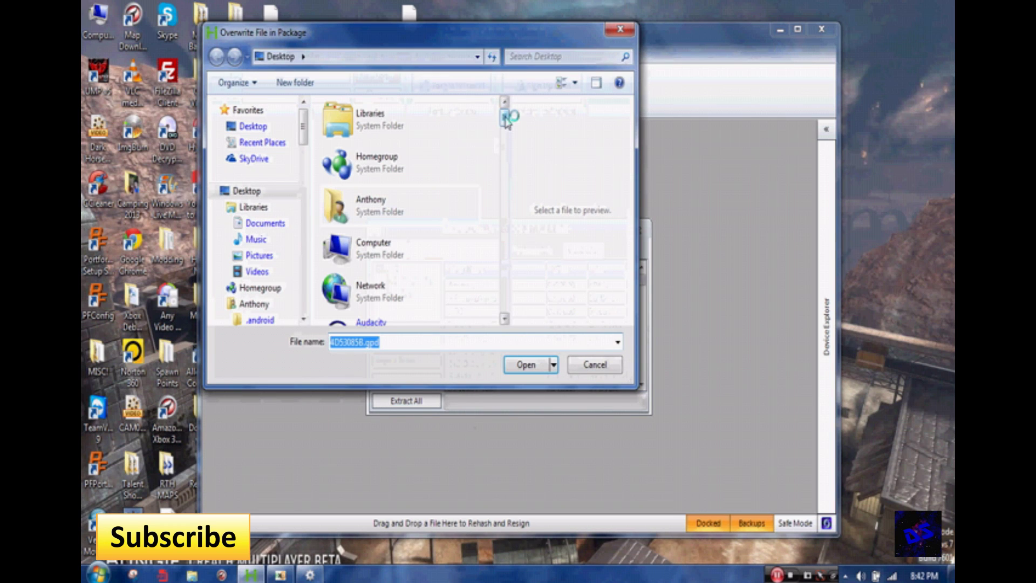
{"action": "left_click_drag", "start_coordinate": [507, 115], "coordinate": [511, 236]}
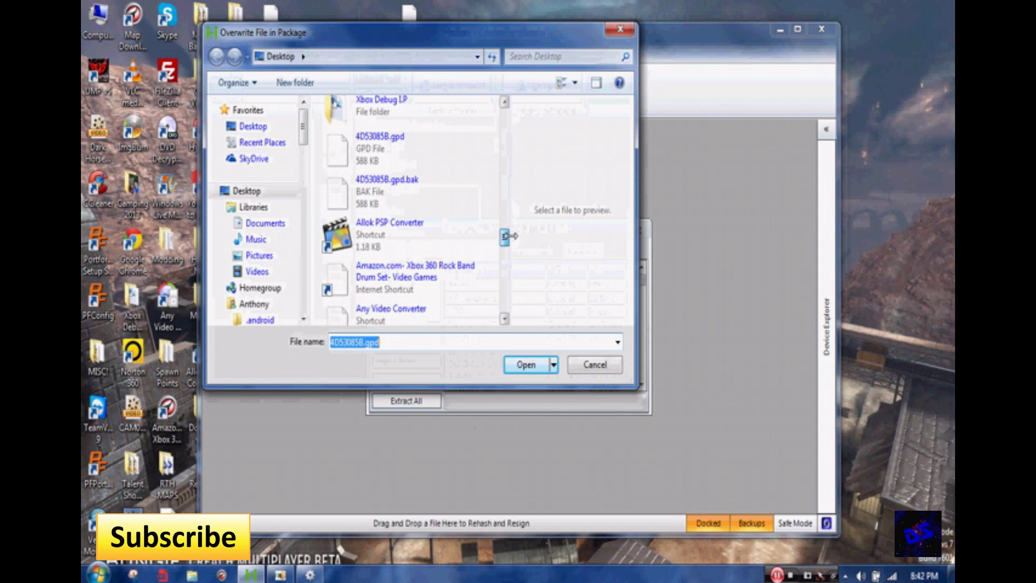
{"action": "left_click", "coordinate": [388, 190]}
{"action": "left_click", "coordinate": [390, 144]}
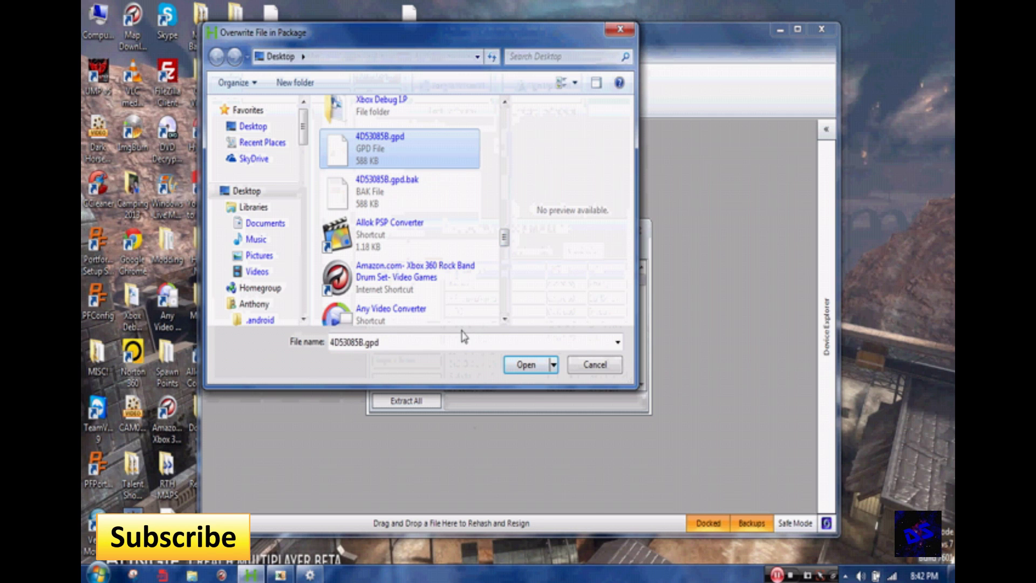
{"action": "left_click", "coordinate": [525, 365]}
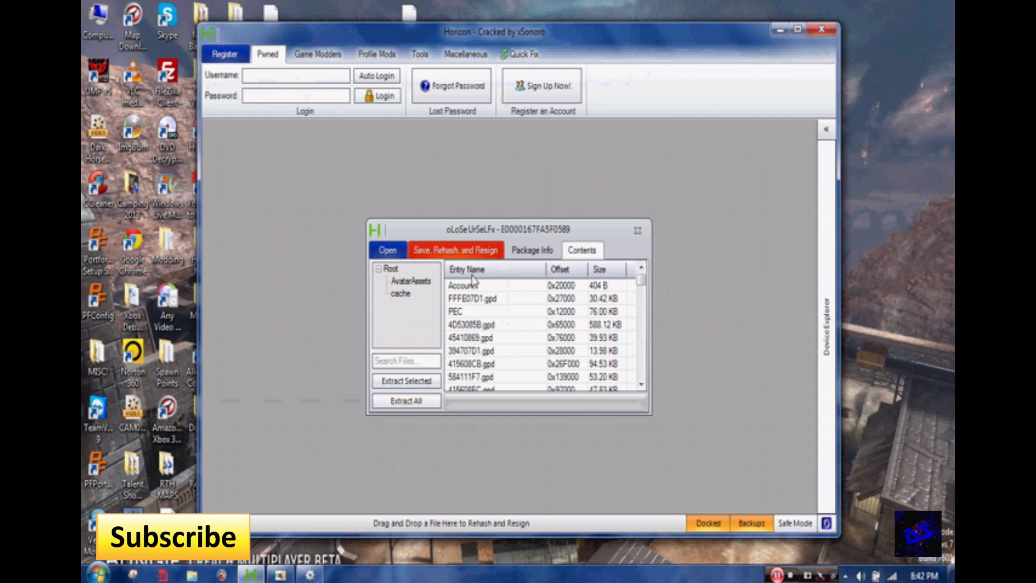
{"action": "left_click", "coordinate": [521, 308]}
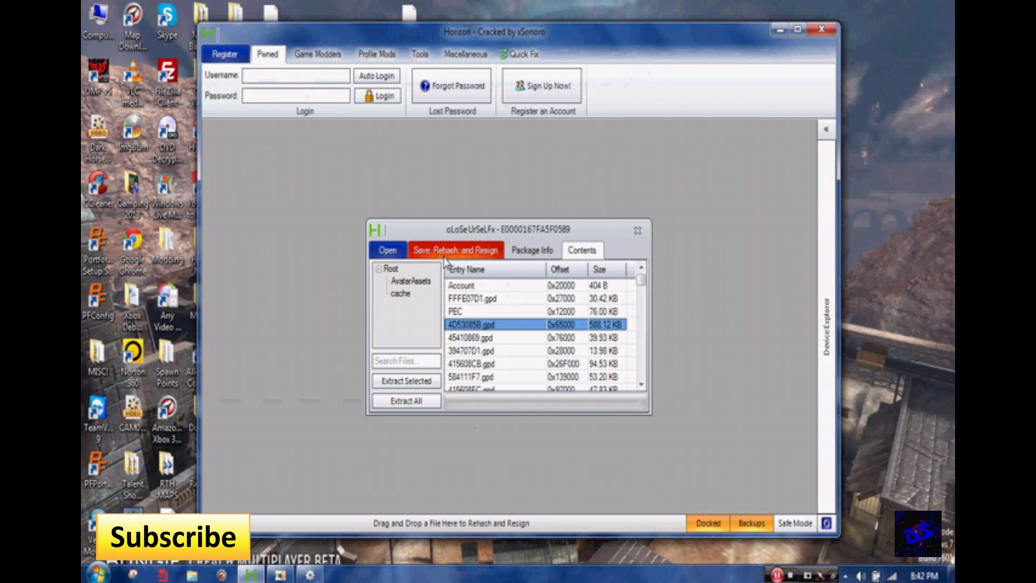
- Save, rehash and resign the profile package, and minimize Horizon
{"action": "left_click", "coordinate": [446, 262]}
{"action": "left_click", "coordinate": [519, 307]}
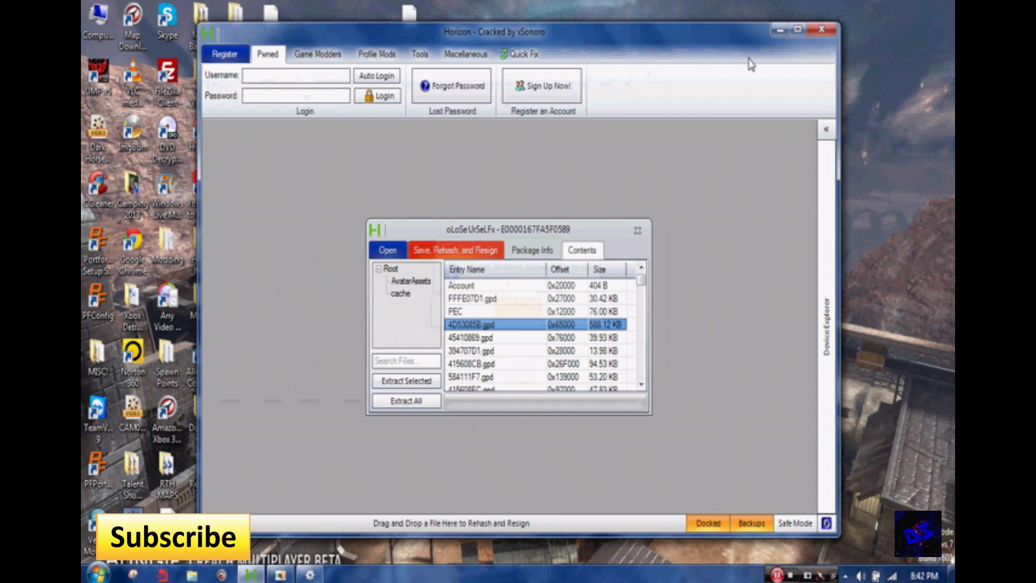
{"action": "left_click", "coordinate": [780, 29]}
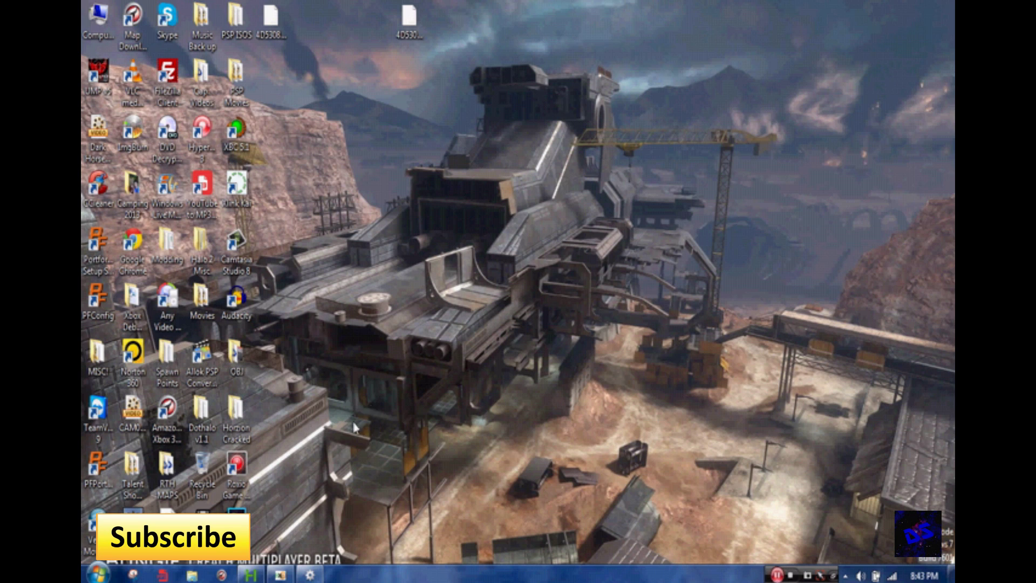
- Switch to HxD and try the hex value A4 at offset 3DB7 in row 3DB0
{"action": "left_click", "coordinate": [279, 576]}
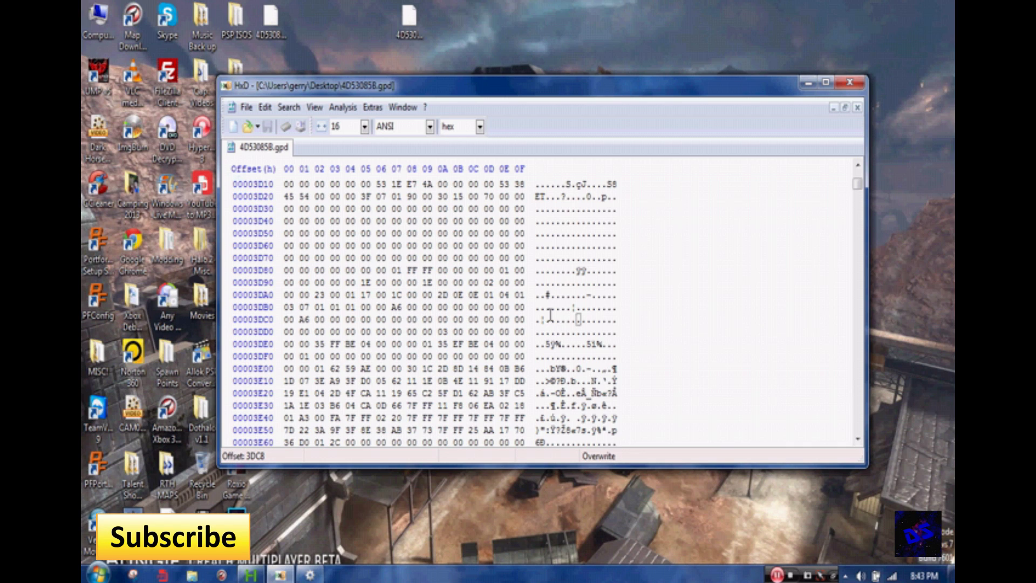
{"action": "left_click", "coordinate": [583, 308]}
{"action": "left_click_drag", "start_coordinate": [394, 307], "coordinate": [403, 307]}
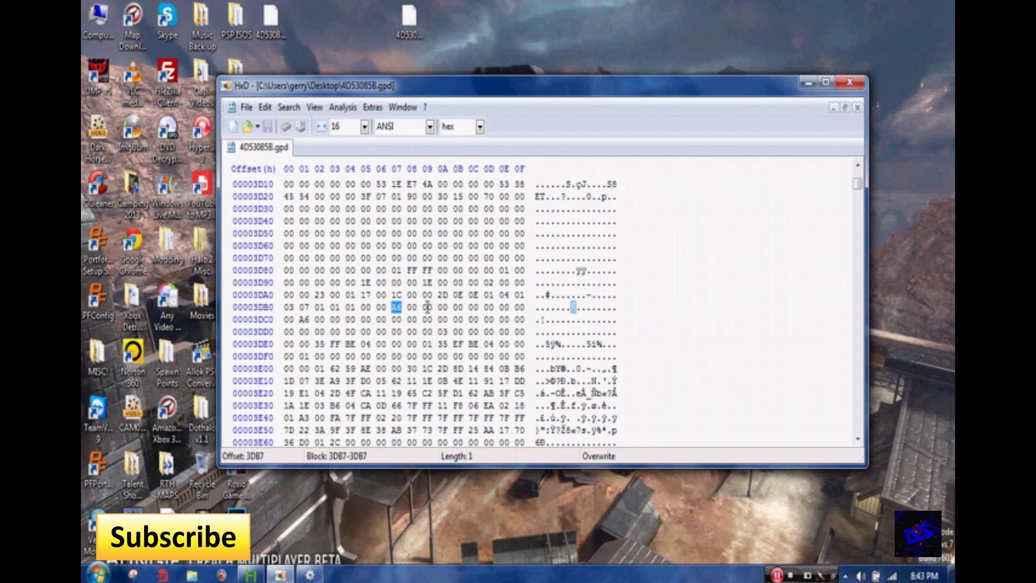
{"action": "left_click", "coordinate": [392, 306]}
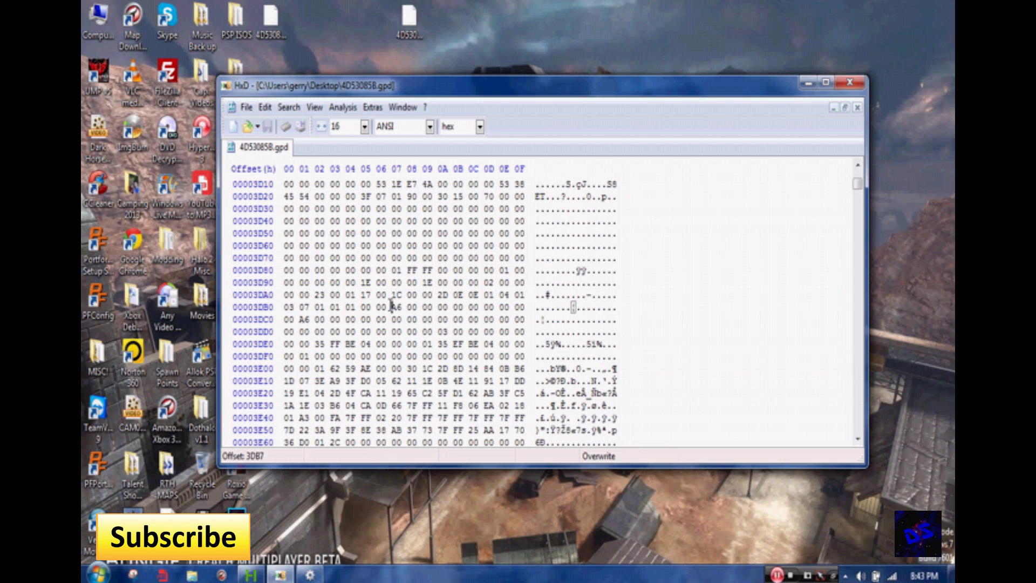
{"action": "left_click_drag", "start_coordinate": [392, 306], "coordinate": [401, 308]}
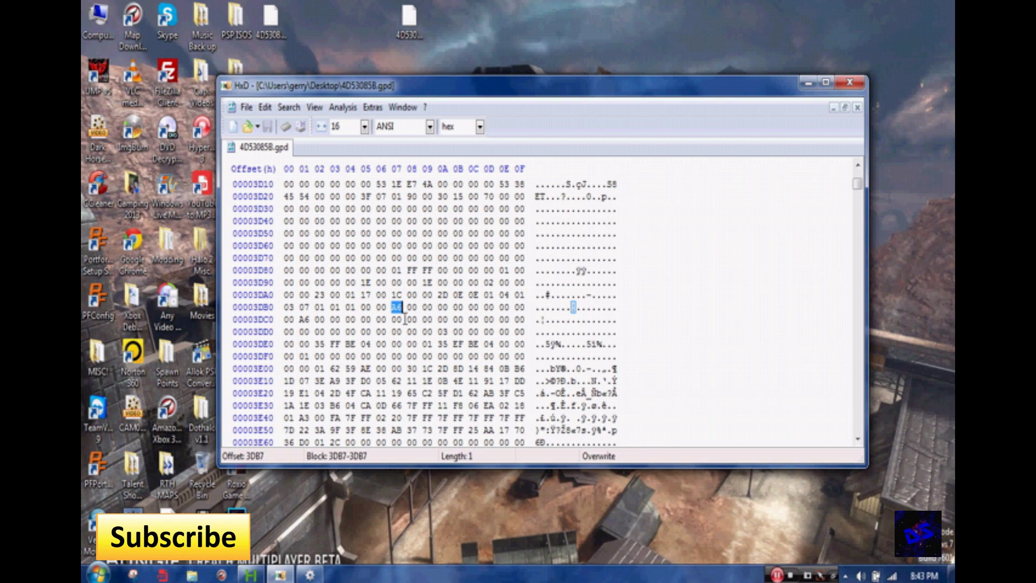
{"action": "type", "text": "a4"}
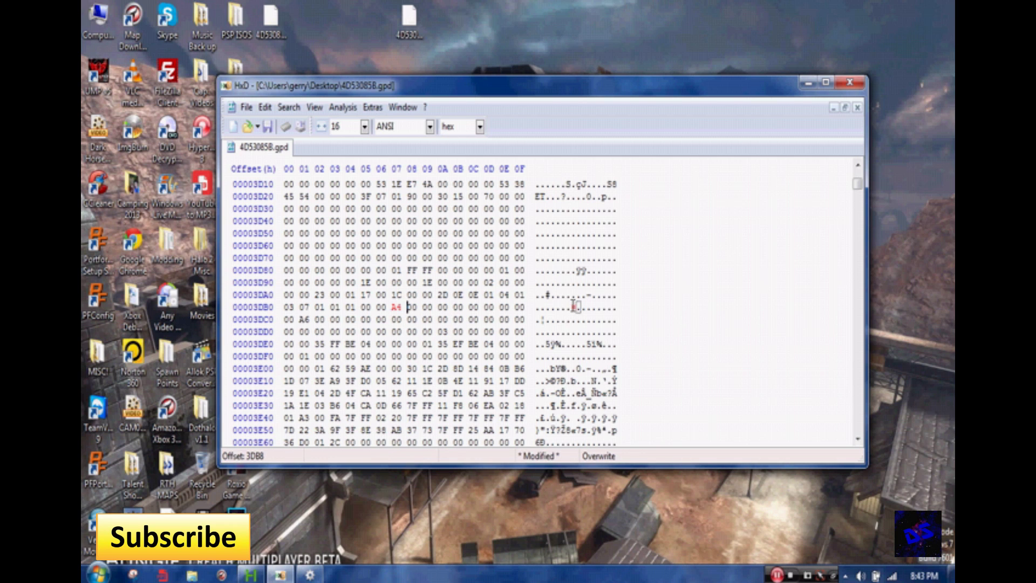
{"action": "key", "text": "Left"}
{"action": "left_click_drag", "start_coordinate": [571, 308], "coordinate": [580, 308]}
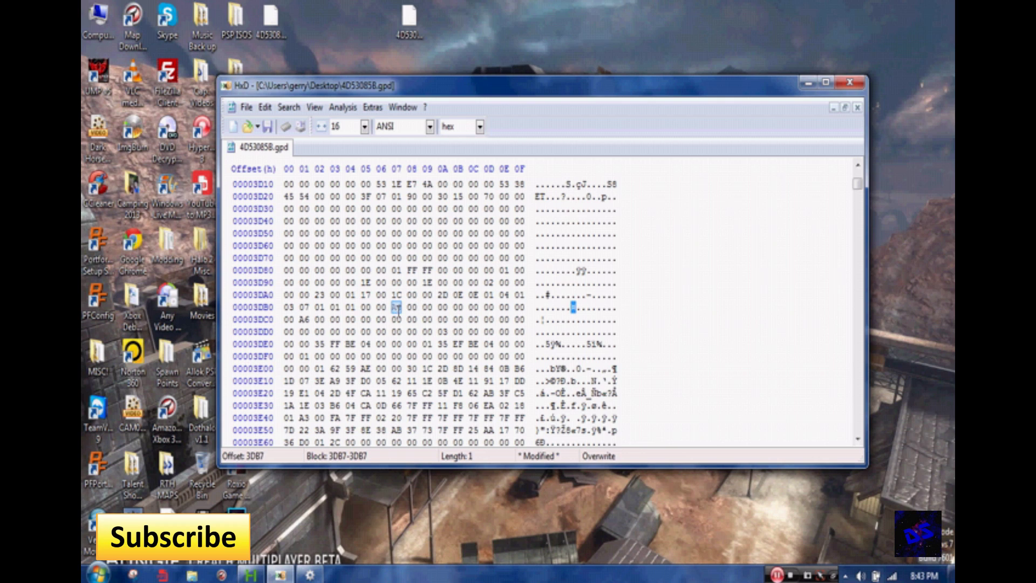
{"action": "left_click", "coordinate": [571, 308]}
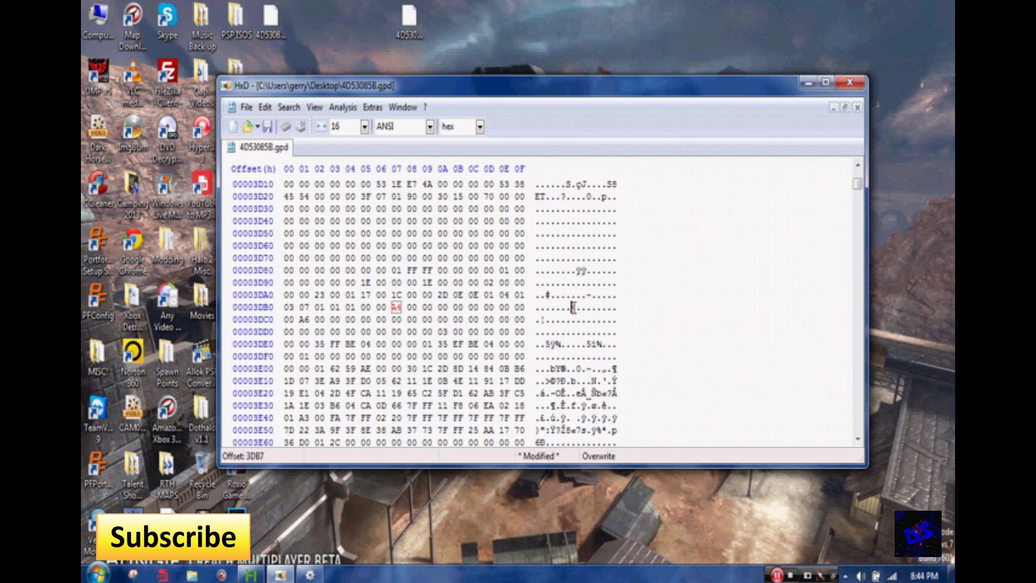
- Try the hex value 40 at offset 3DB7 and undo the trial changes to that byte
{"action": "left_click", "coordinate": [246, 106]}
{"action": "mouse_move", "coordinate": [425, 106]}
{"action": "left_click", "coordinate": [432, 86]}
{"action": "left_click_drag", "start_coordinate": [572, 308], "coordinate": [575, 310]}
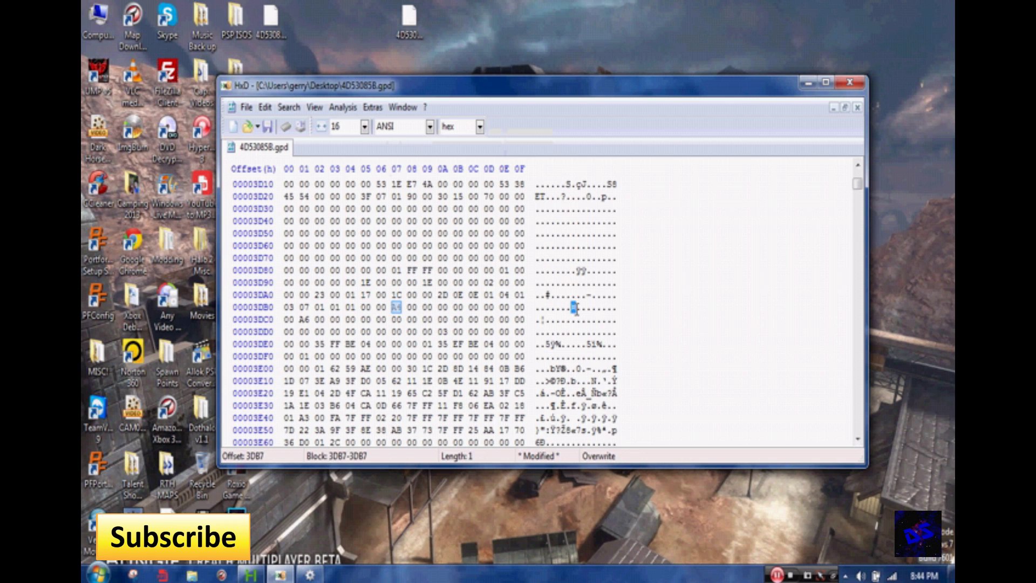
{"action": "type", "text": "40"}
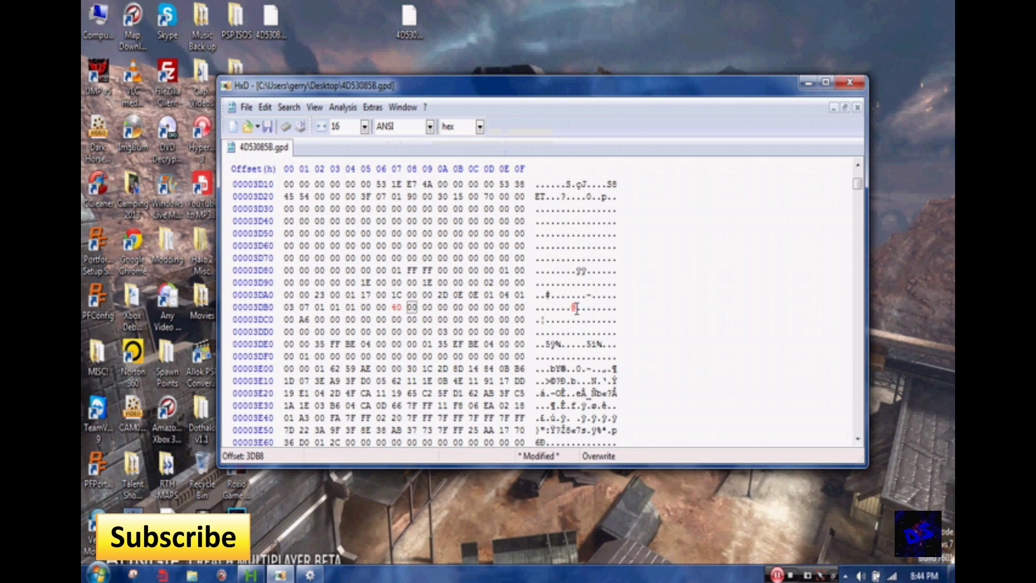
{"action": "key", "text": "ctrl+z"}
{"action": "key", "text": "ctrl+z"}
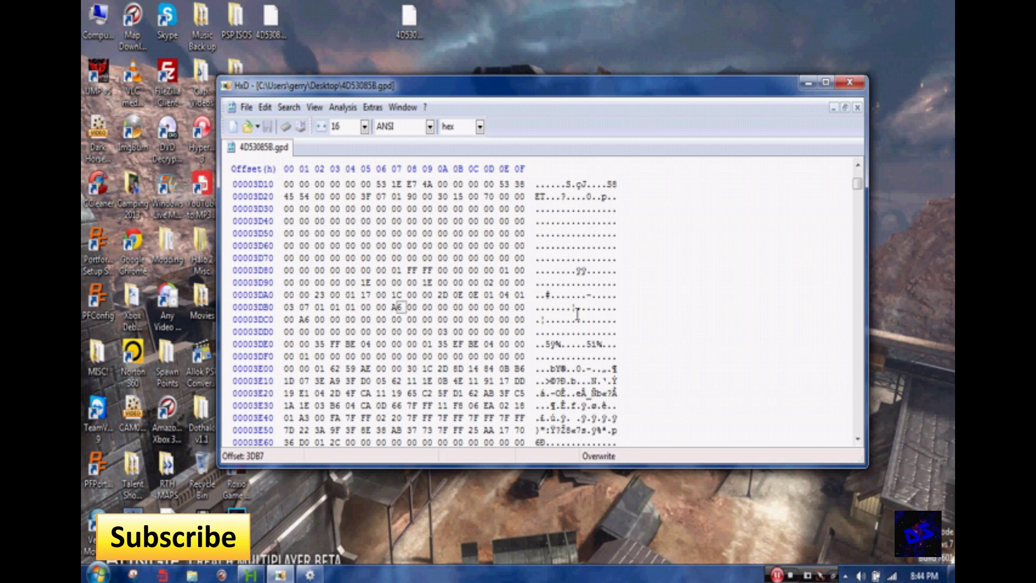
- Try the text @$$ in row 3DB0 by setting offset 3DB7 to 40 and offsets 3DB9 and 3DBB to 24
{"action": "left_click_drag", "start_coordinate": [571, 308], "coordinate": [574, 308]}
{"action": "type", "text": "40"}
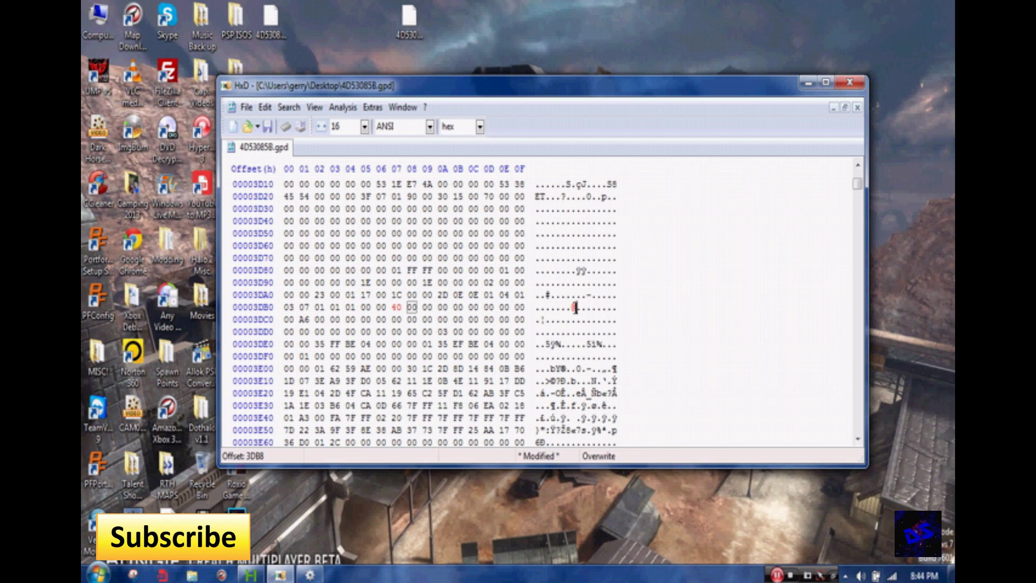
{"action": "left_click_drag", "start_coordinate": [583, 307], "coordinate": [585, 307]}
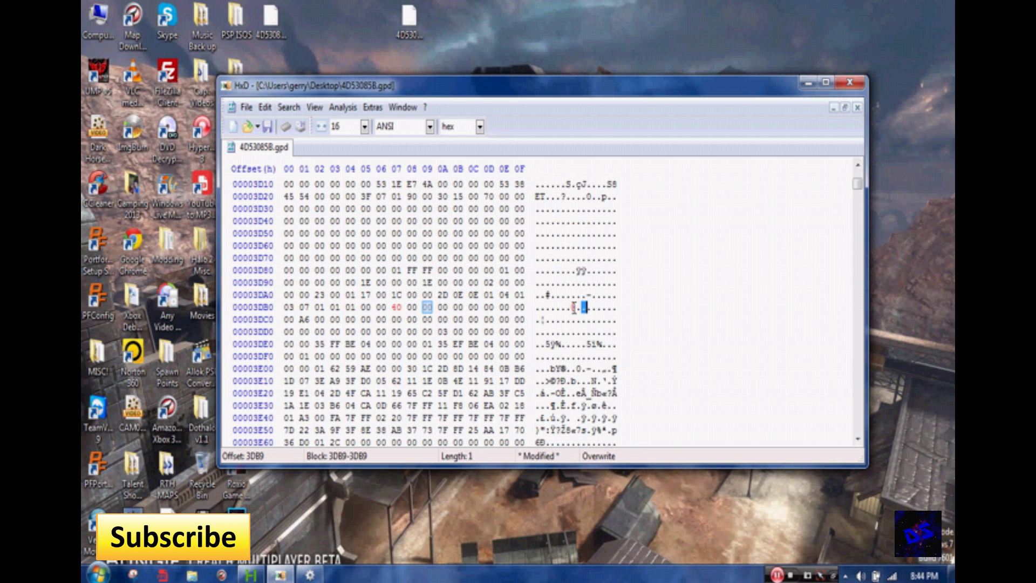
{"action": "type", "text": "24"}
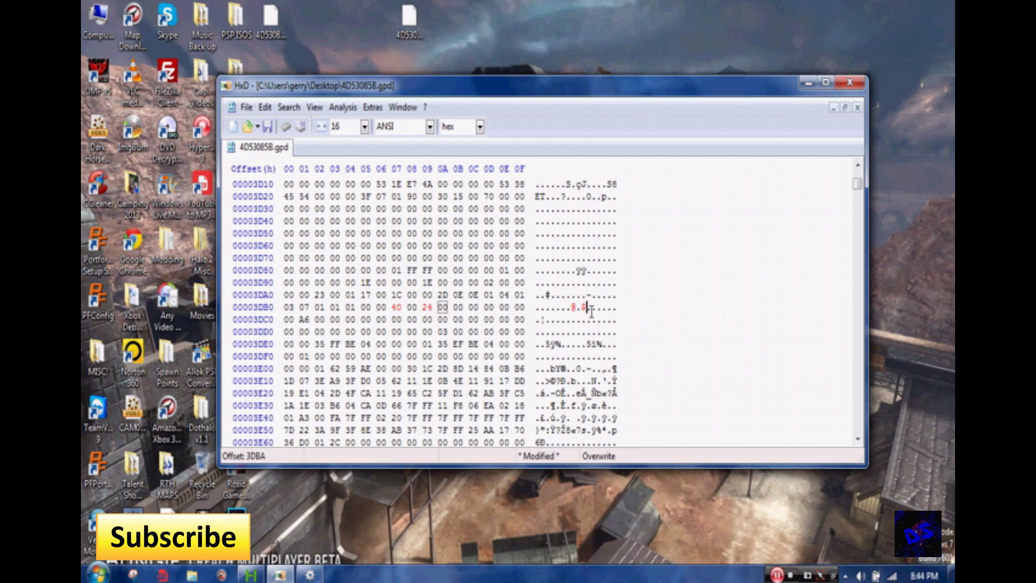
{"action": "left_click", "coordinate": [592, 308]}
{"action": "left_click_drag", "start_coordinate": [595, 311], "coordinate": [597, 308]}
{"action": "type", "text": "$"}
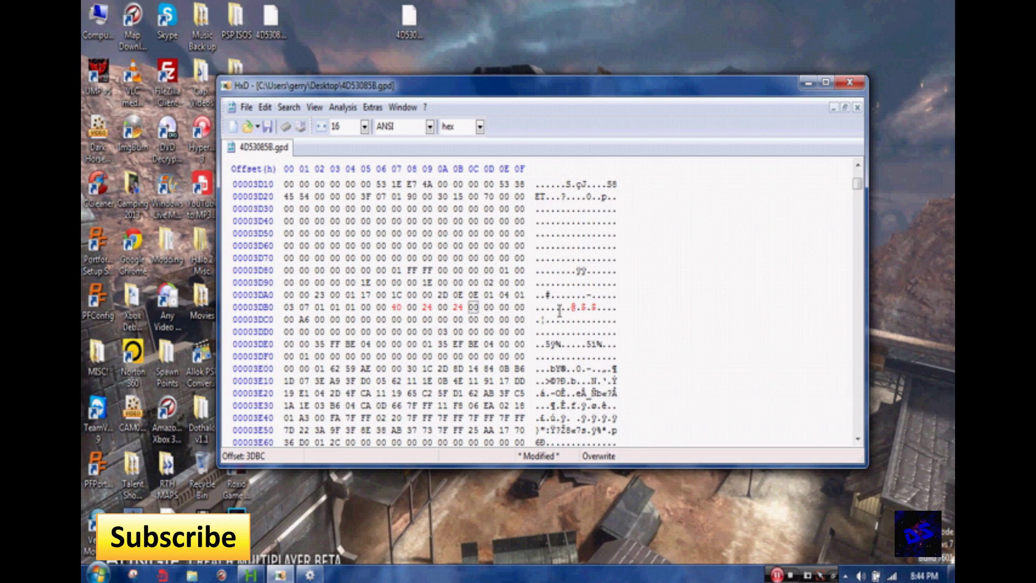
- Close HxD and discard the unsaved trial edits to 4D53085B.gpd
{"action": "left_click", "coordinate": [851, 85]}
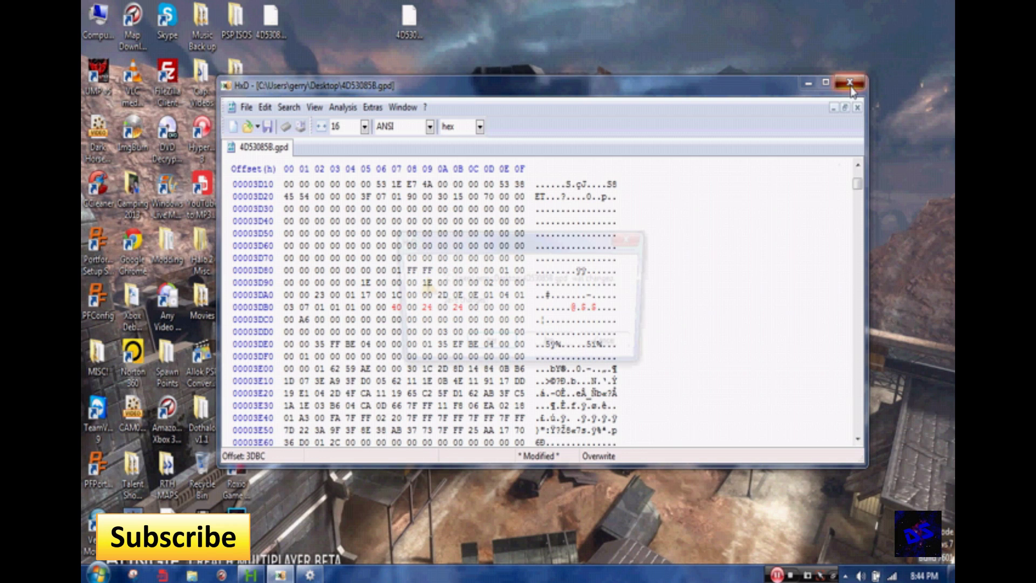
{"action": "left_click", "coordinate": [548, 345]}
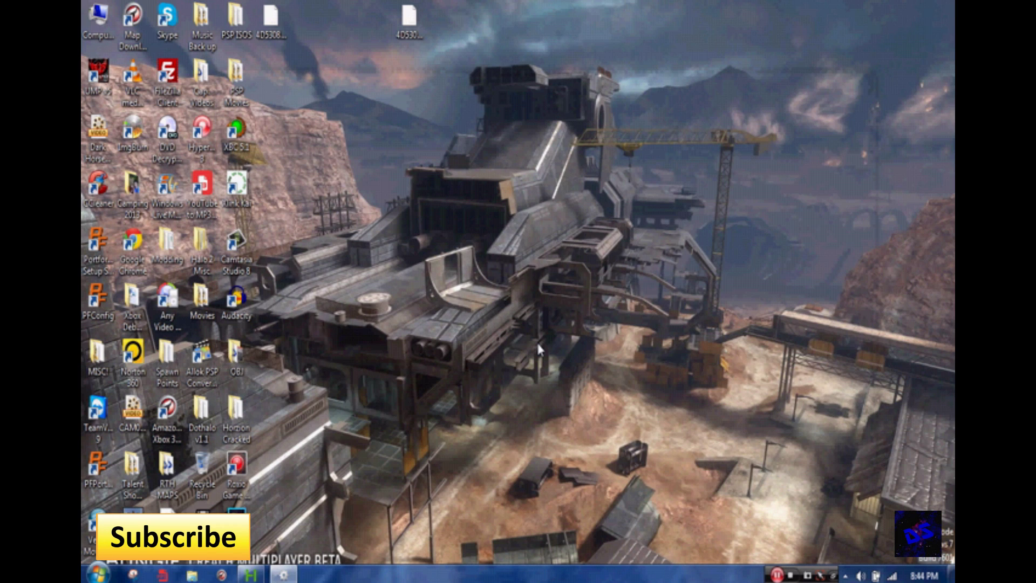